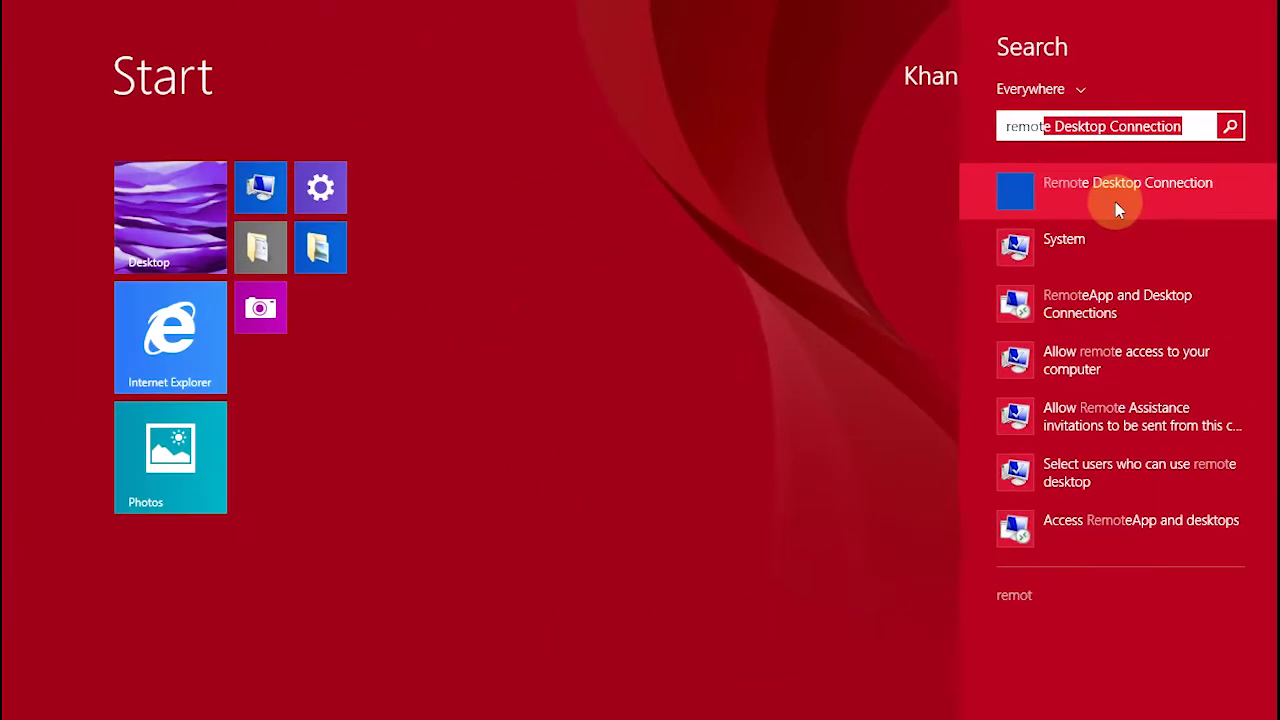
- Launch Remote Desktop Connection from search and select the server IP in the notes
left_click(1040, 276)
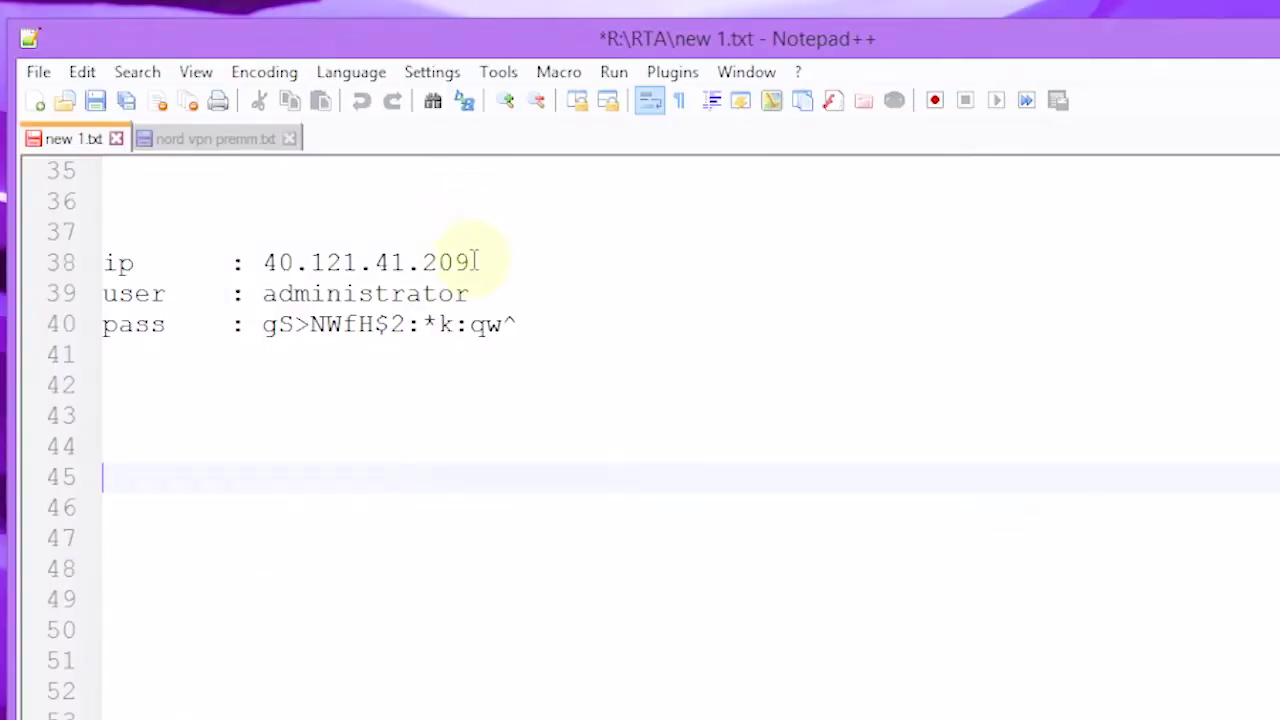
left_click_drag(478, 262, 263, 263)
- Copy the IP 40.121.41.209 from the notes into the Computer field
right_click(295, 254)
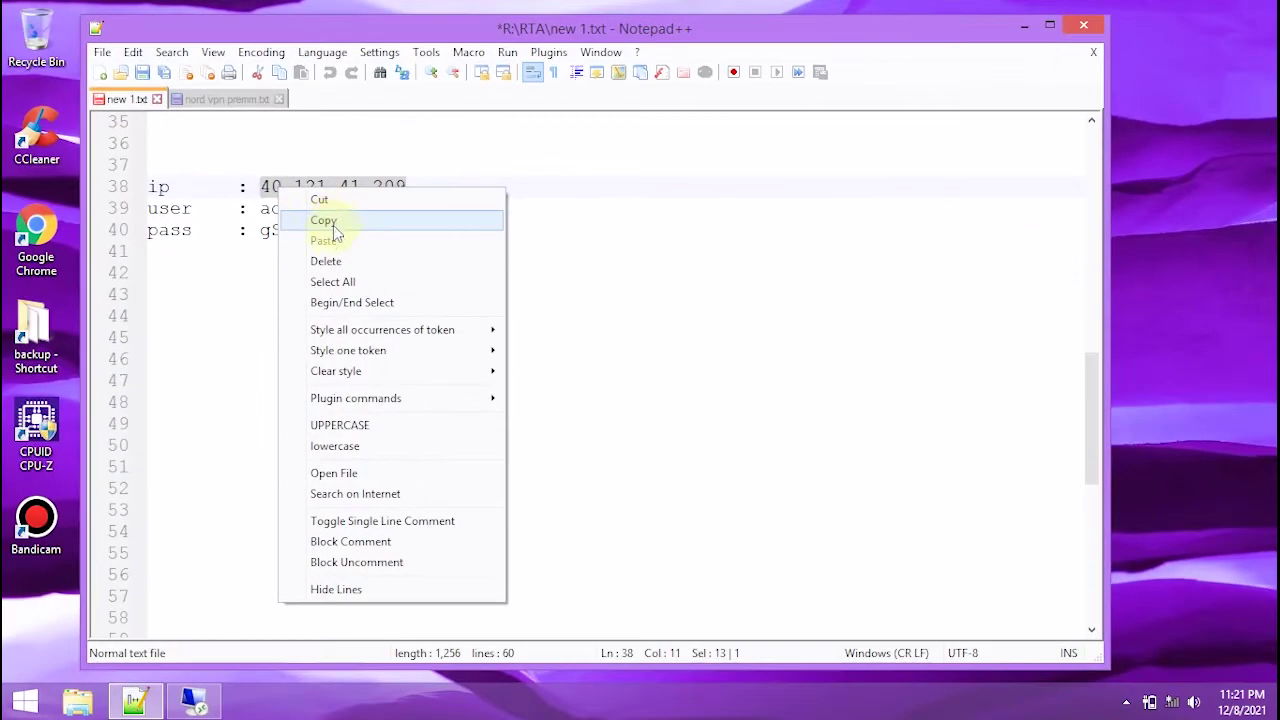
left_click(357, 290)
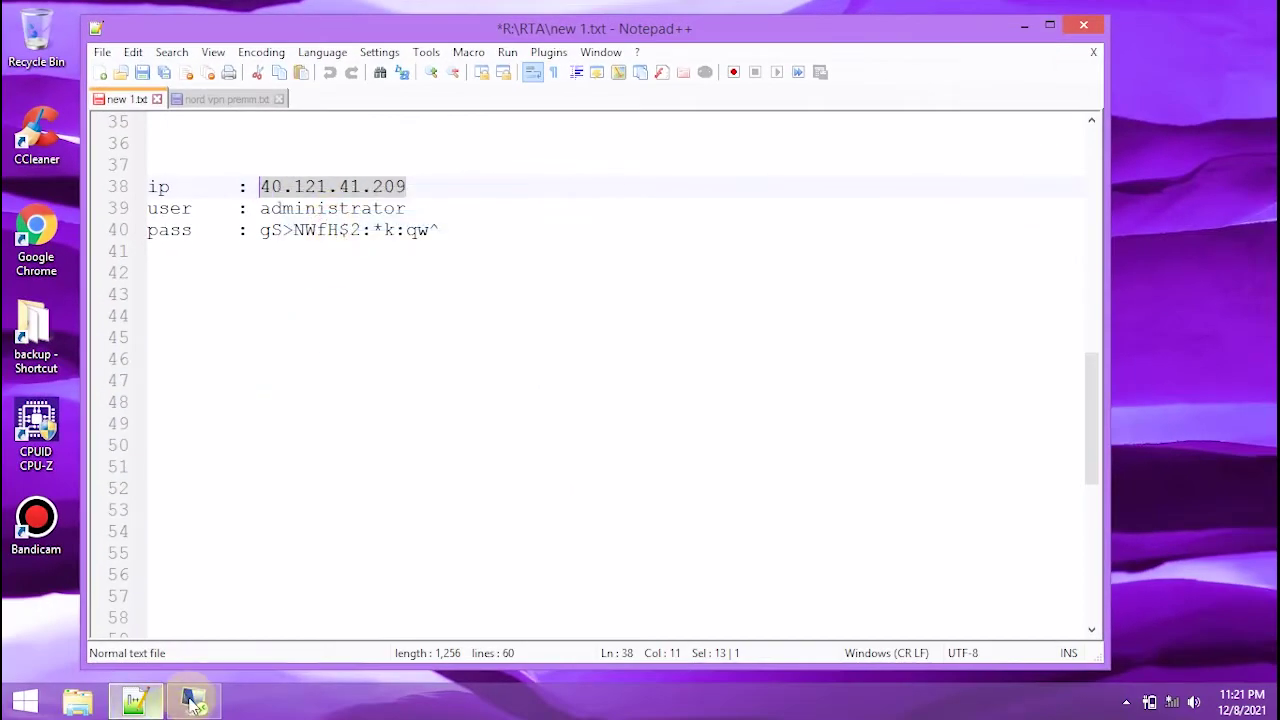
left_click(195, 703)
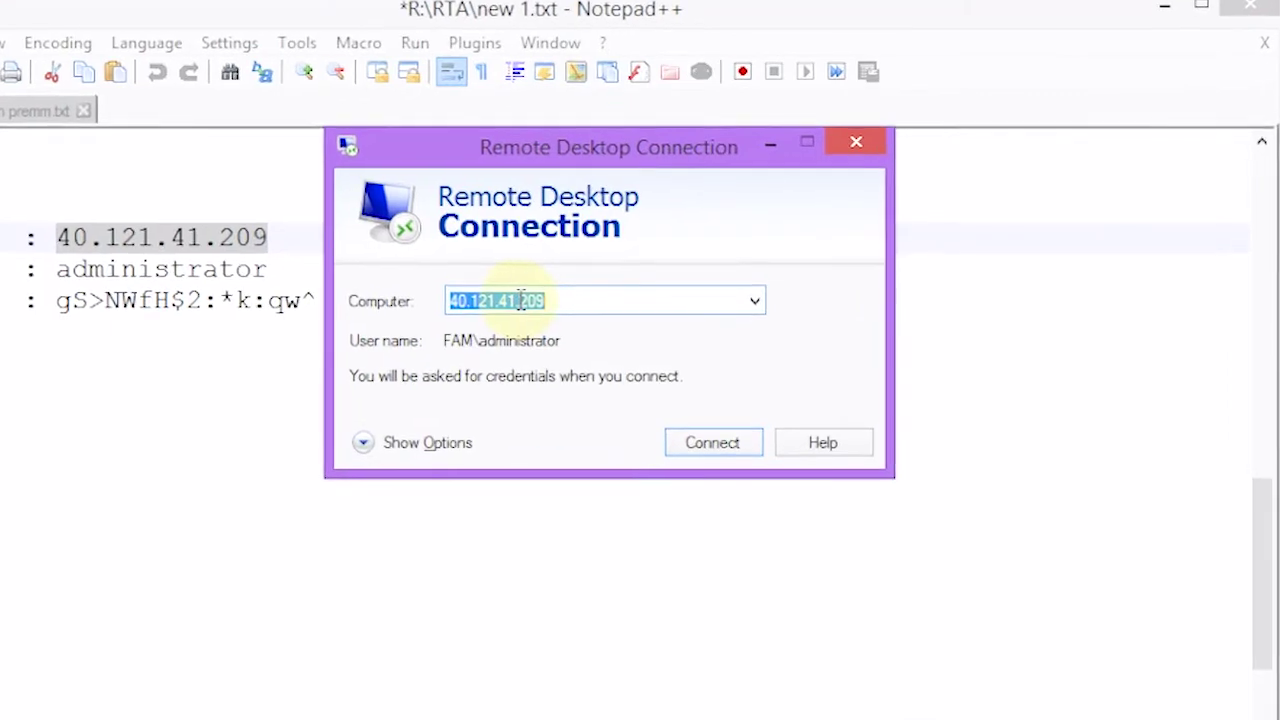
key("BackSpace")
key("ctrl+v")
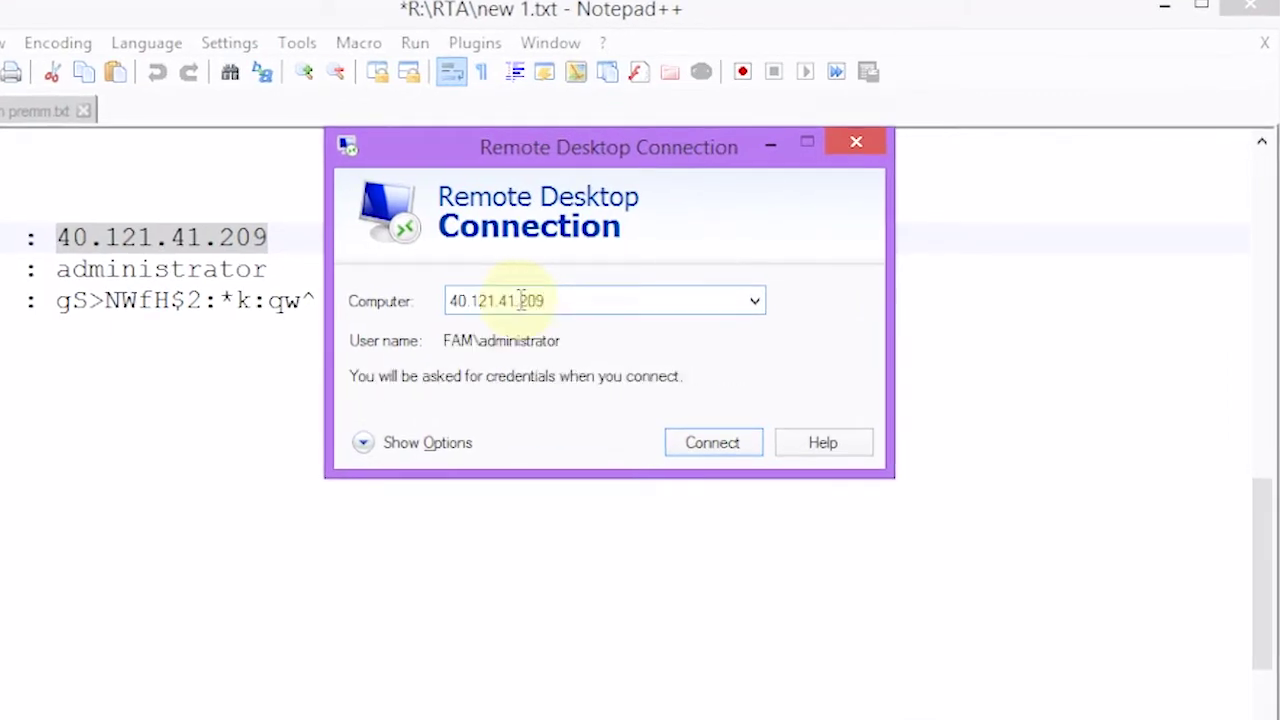
left_click(754, 302)
left_click(754, 304)
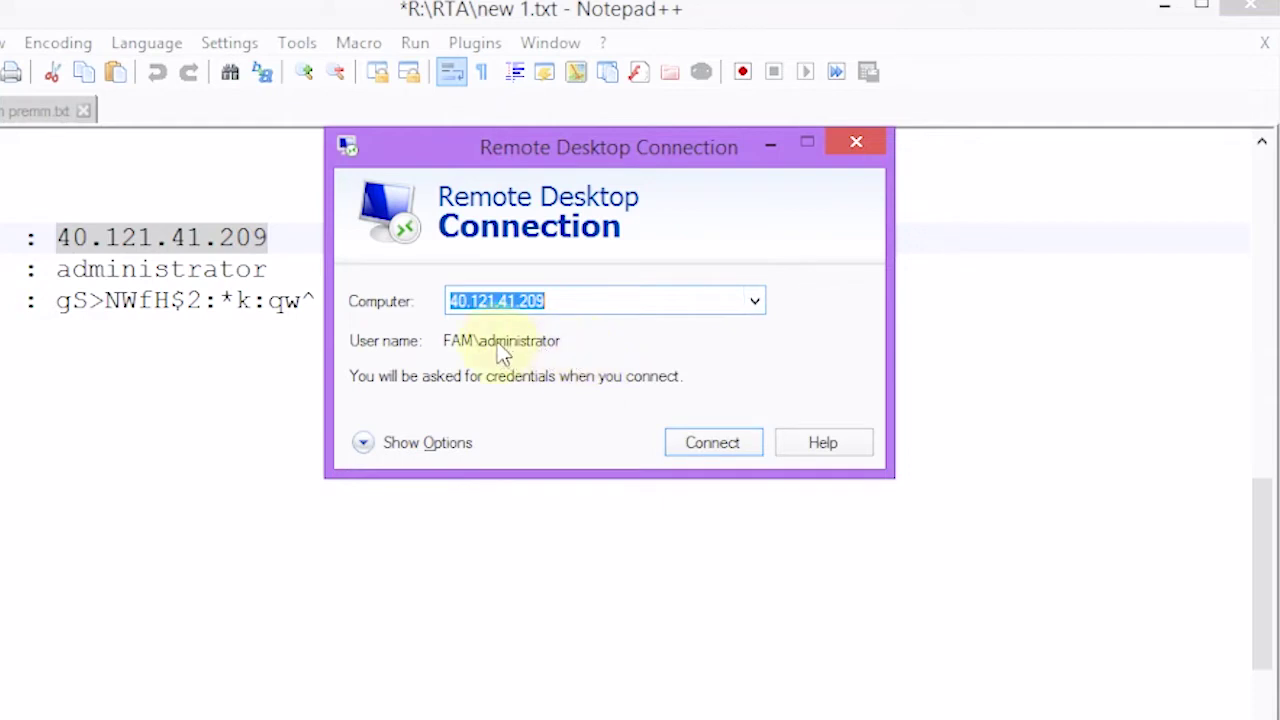
- Expand the connection options and copy the user name 'administrator' from the notes
left_click(390, 445)
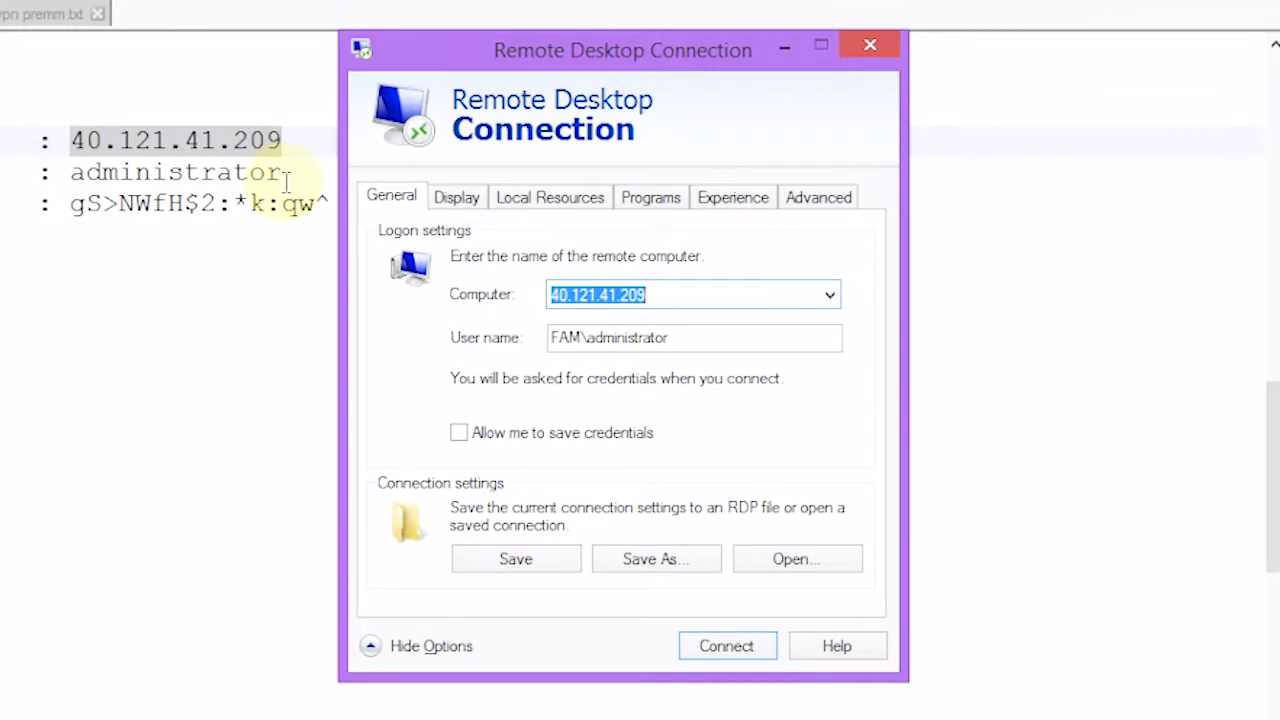
left_click_drag(287, 180, 74, 171)
right_click(76, 172)
left_click(160, 216)
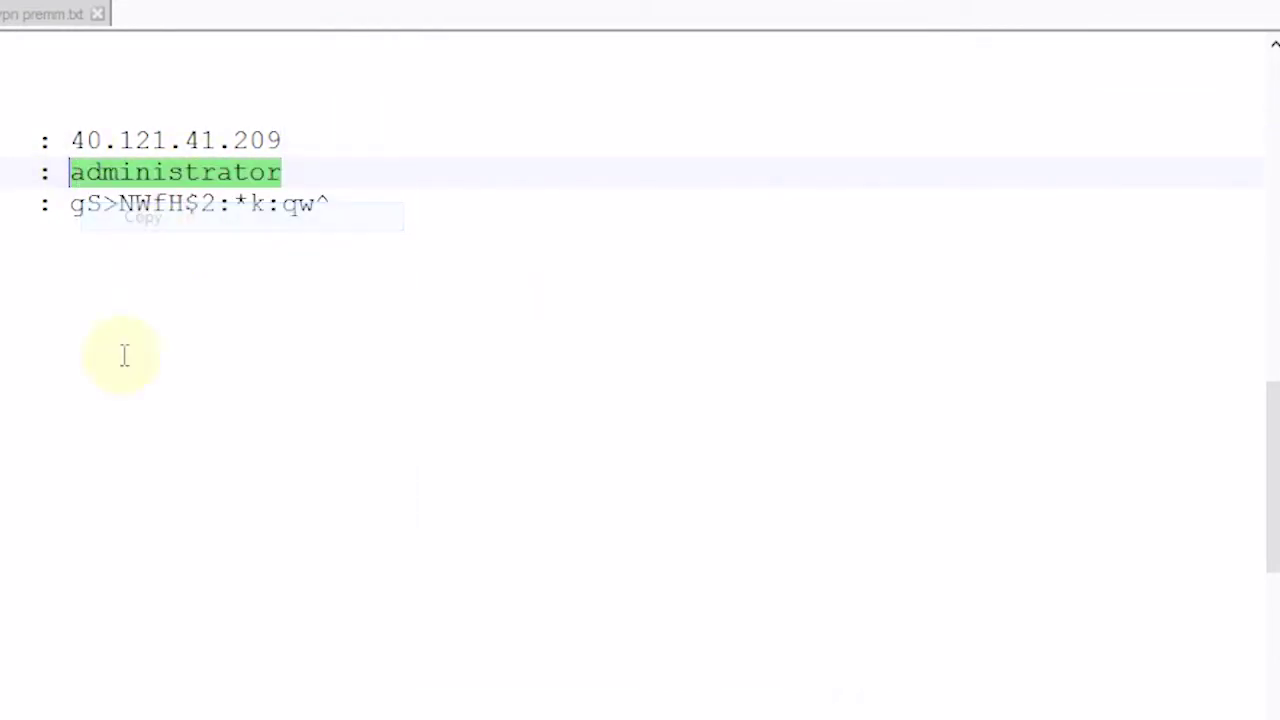
- Set the user name to administrator and connect to 40.121.41.209
key("alt+Tab")
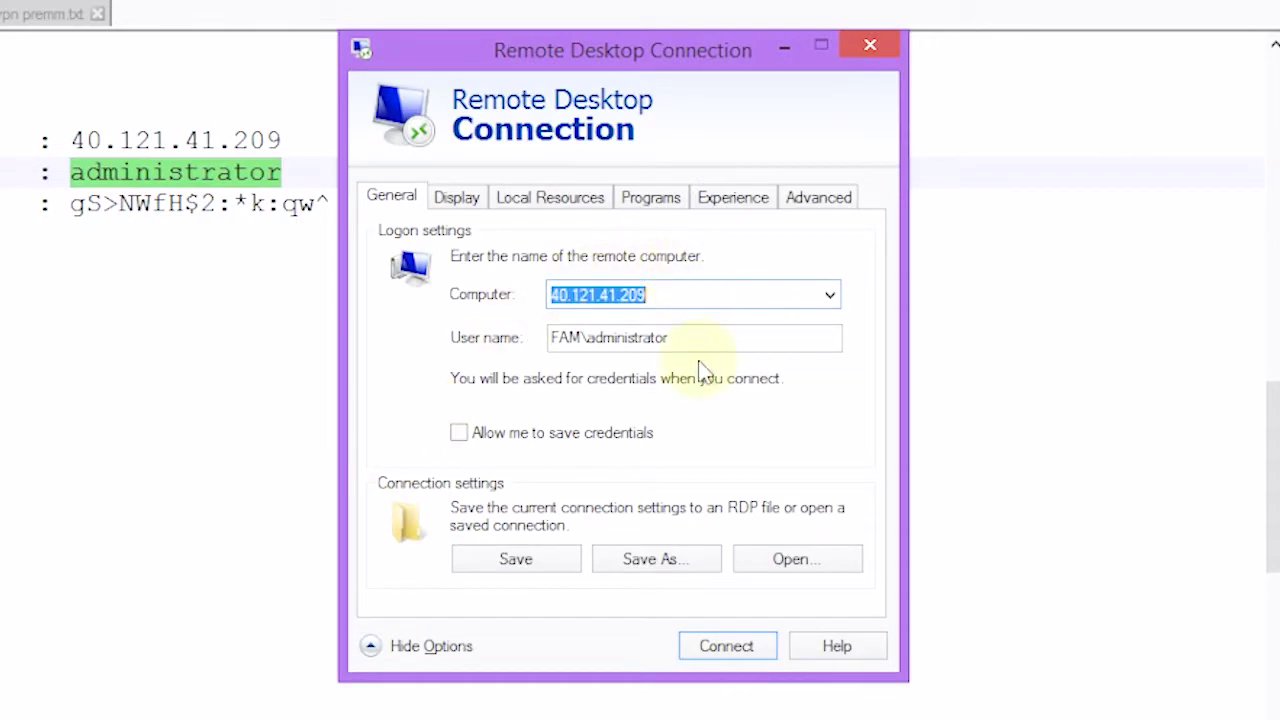
double_click(680, 337)
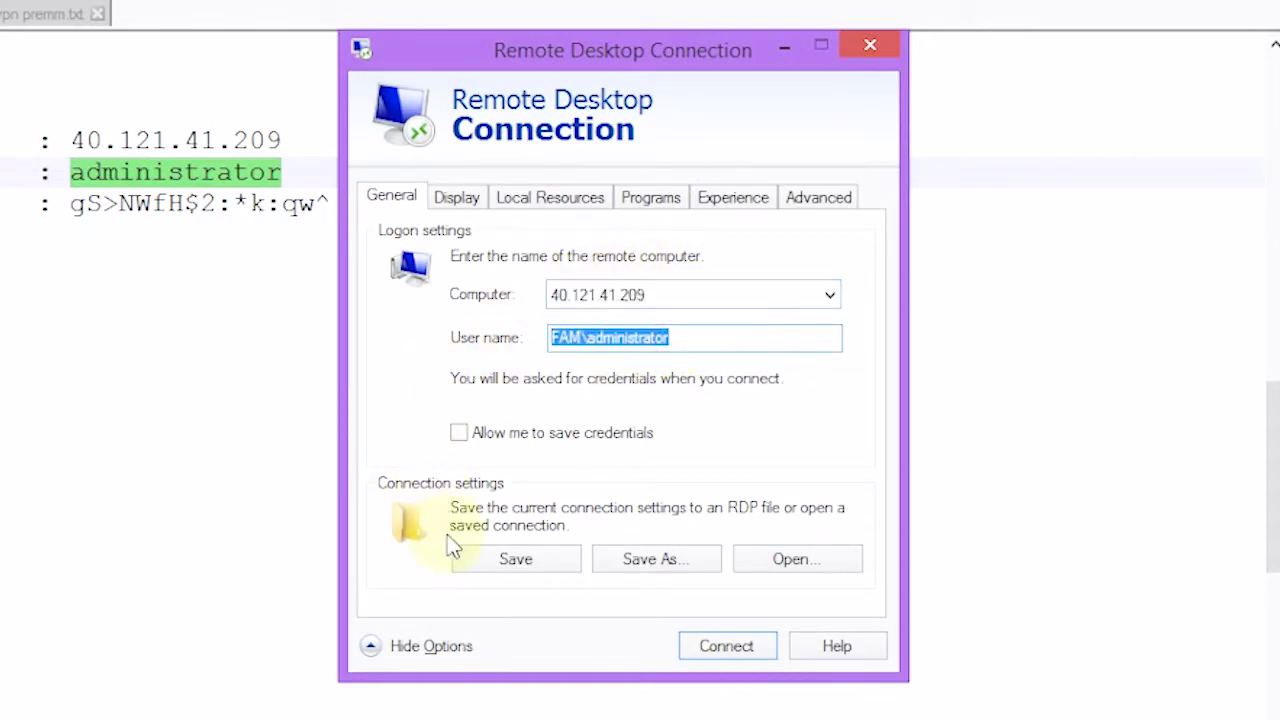
key("ctrl+v")
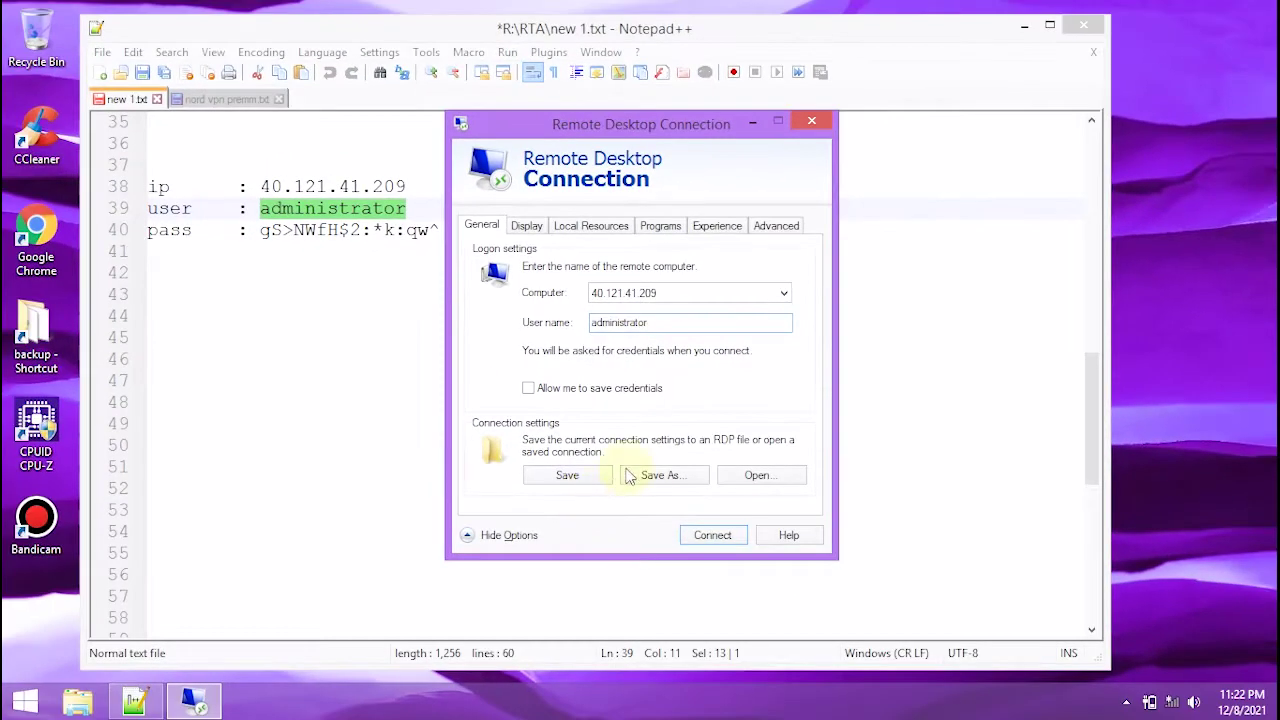
key("Tab")
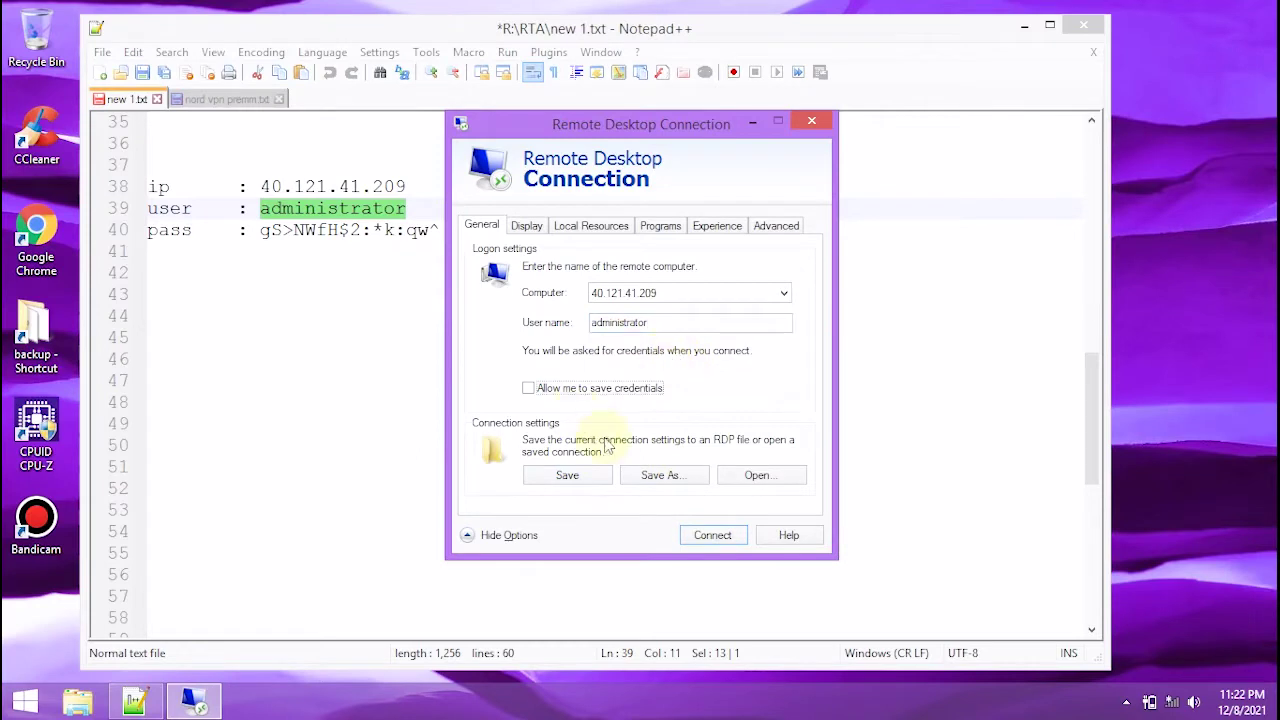
left_click(712, 536)
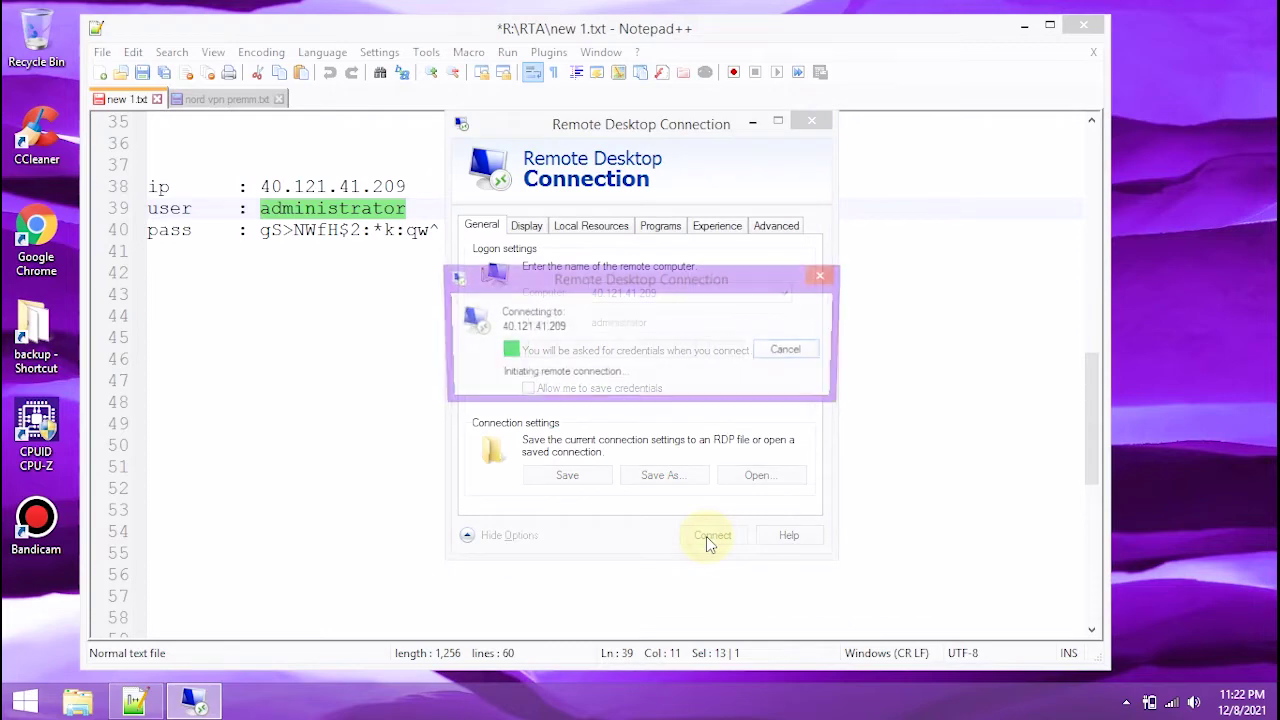
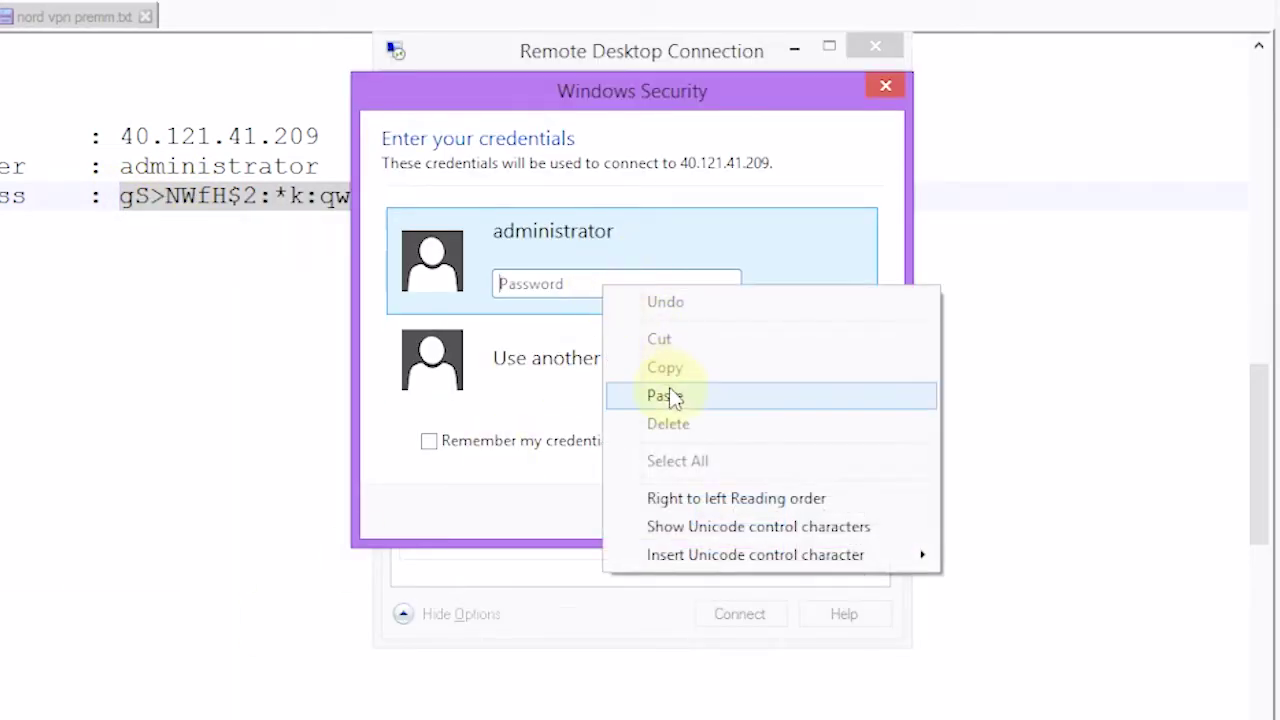
- Paste the administrator password, sign in, and accept the server certificate to connect
left_click(667, 395)
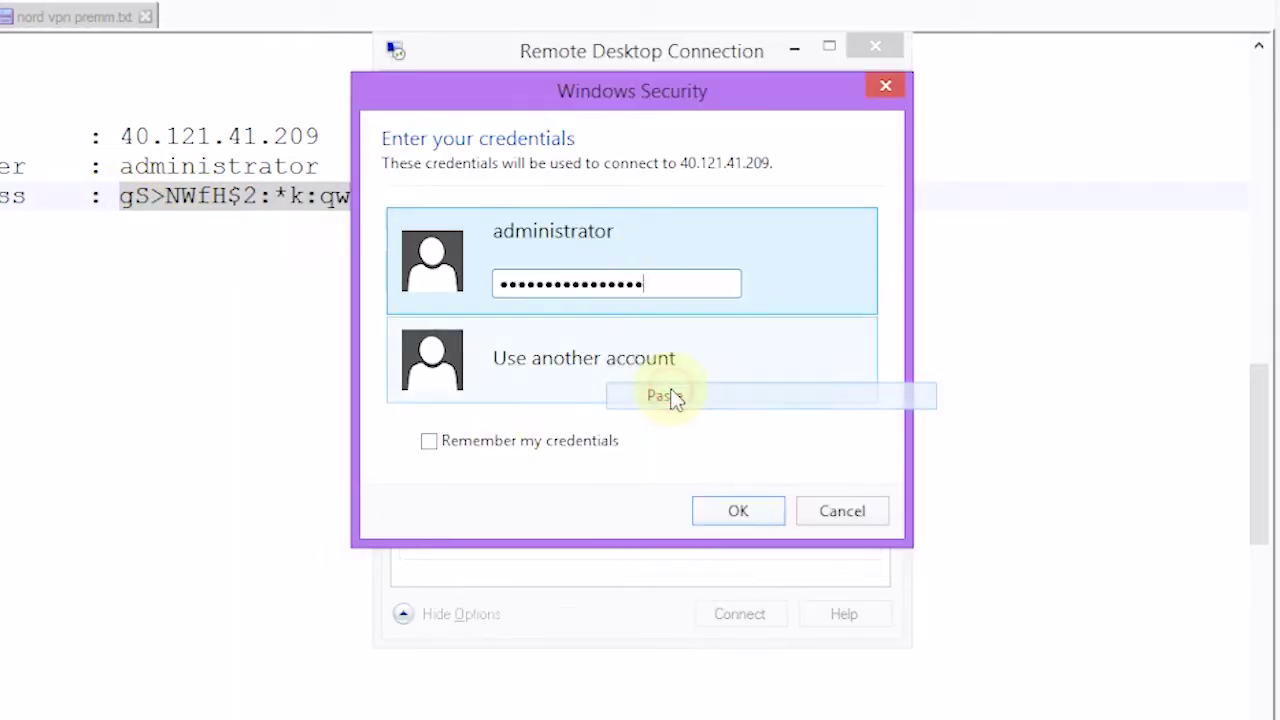
left_click(720, 508)
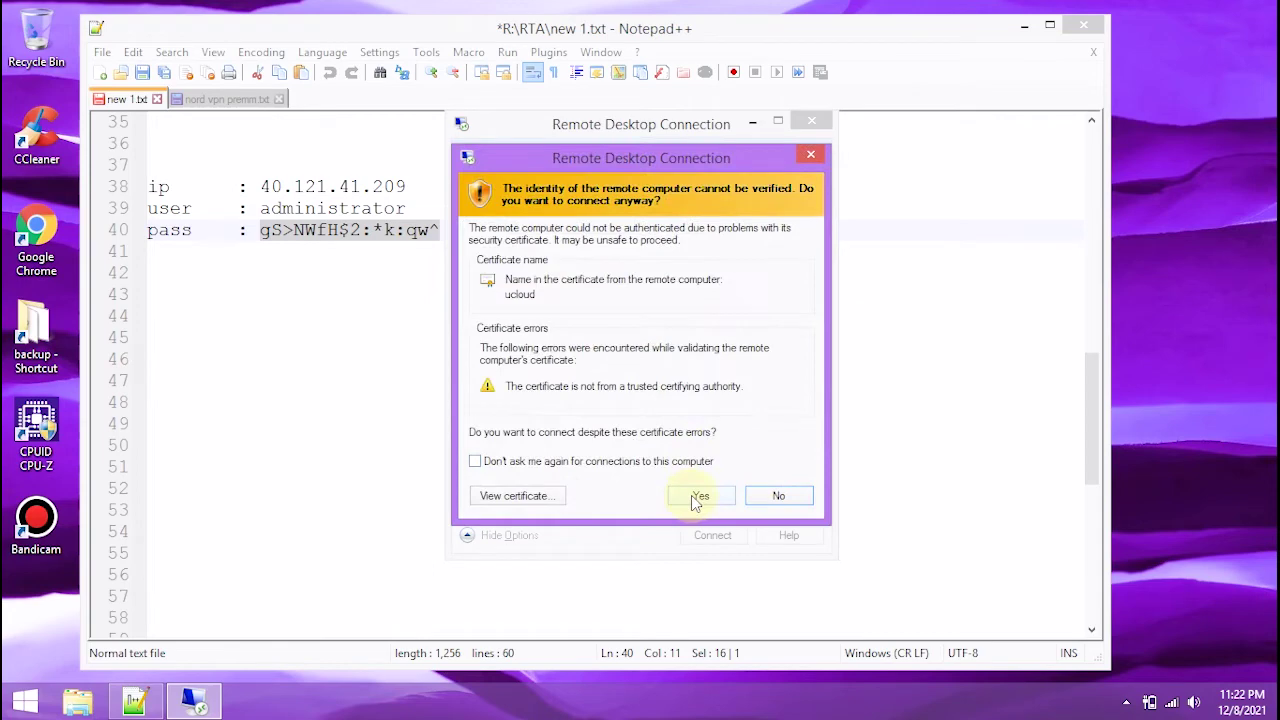
left_click(691, 495)
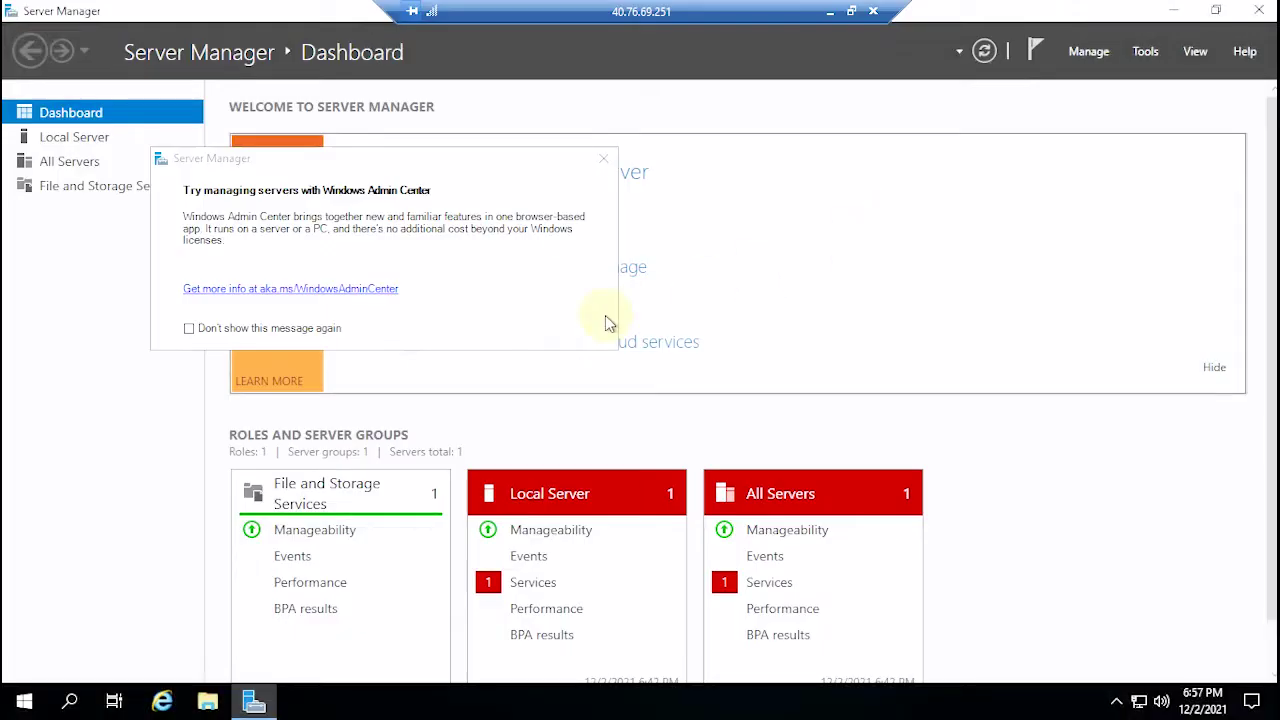
- Dismiss the Windows Admin Center prompt and view the Local Server properties and Events list
left_click(603, 160)
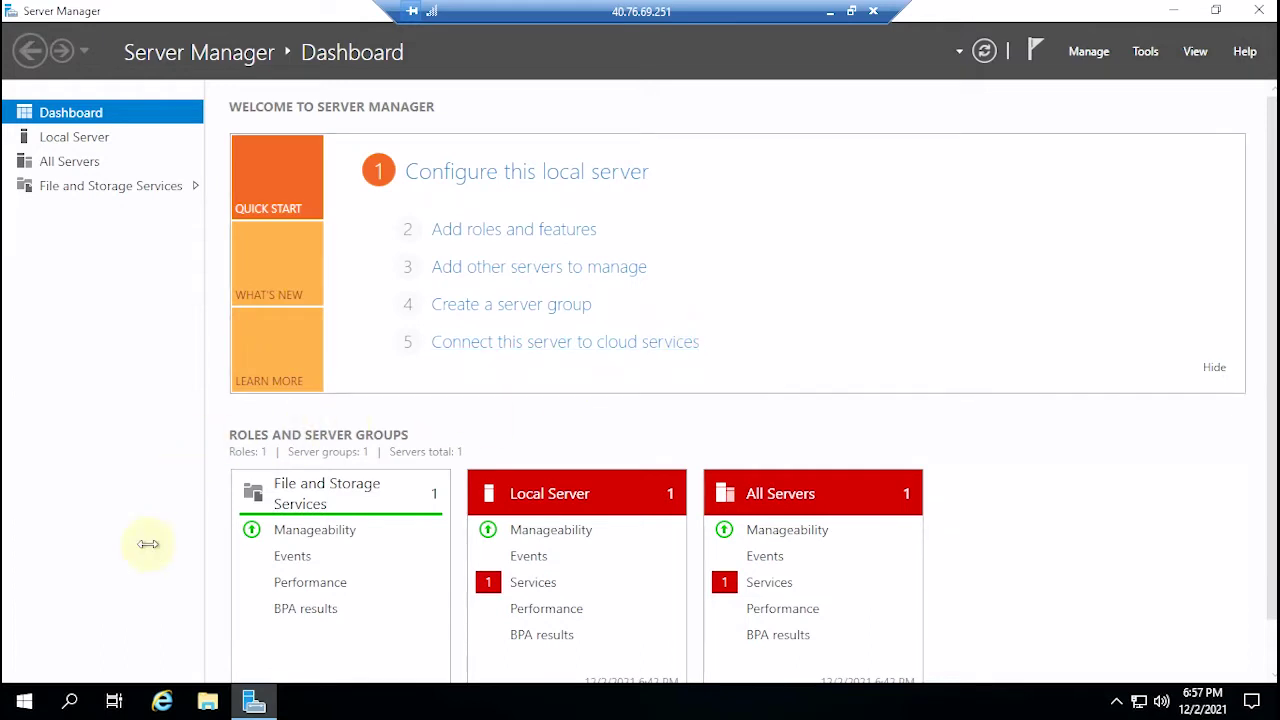
left_click(100, 150)
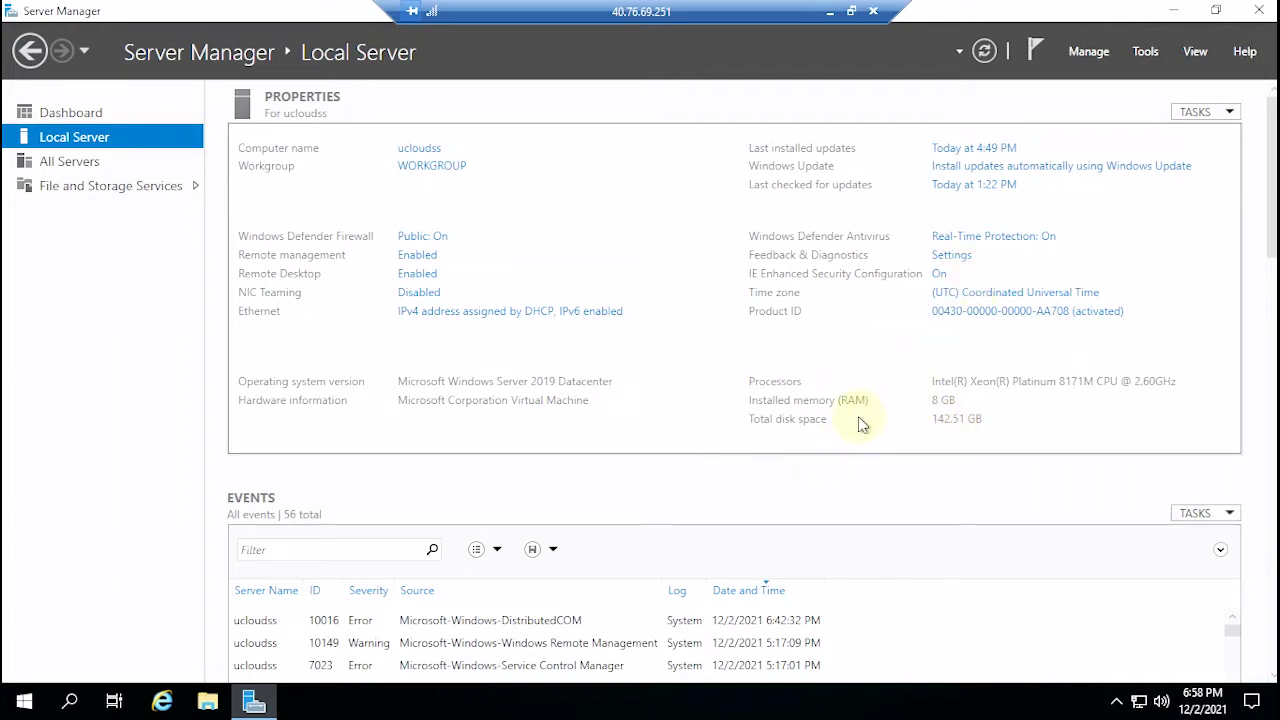
scroll(660, 630, "down", 3)
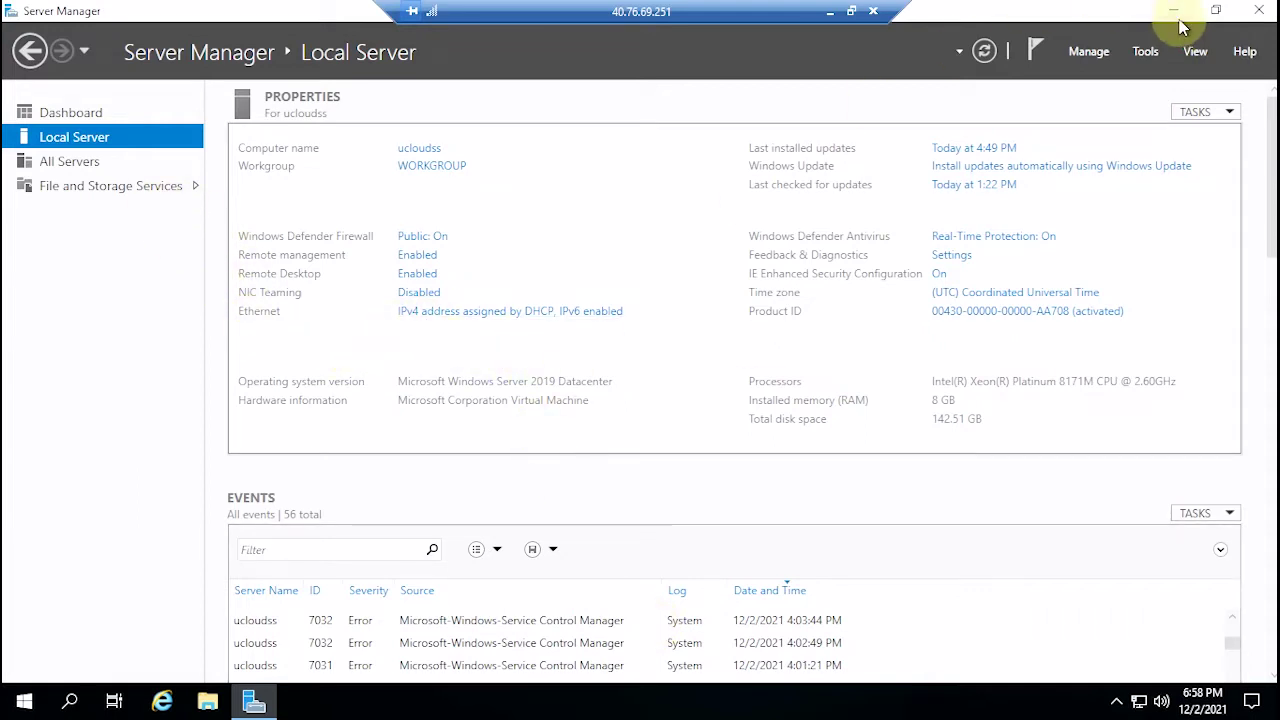
- Show the remote desktop and refresh it
key("super+d")
right_click(475, 220)
left_click(531, 276)
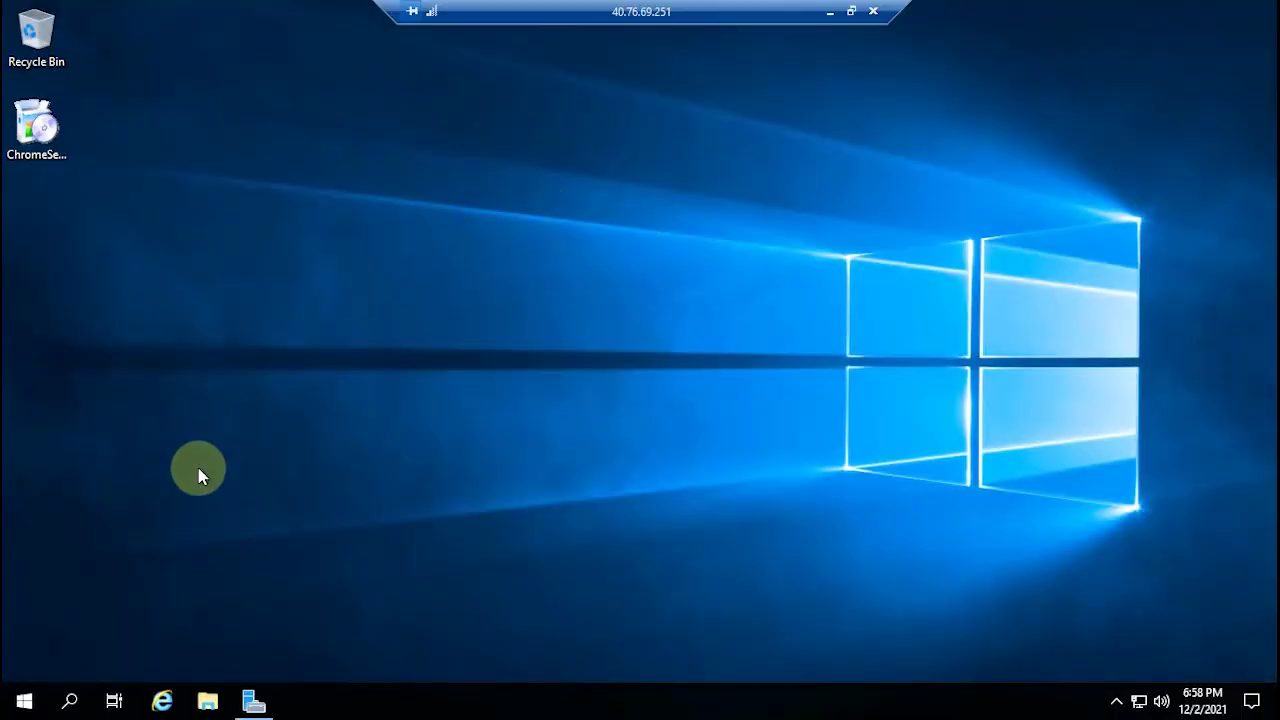
- Go from Control Panel's user accounts to the administrator's Change the password page
left_click(24, 703)
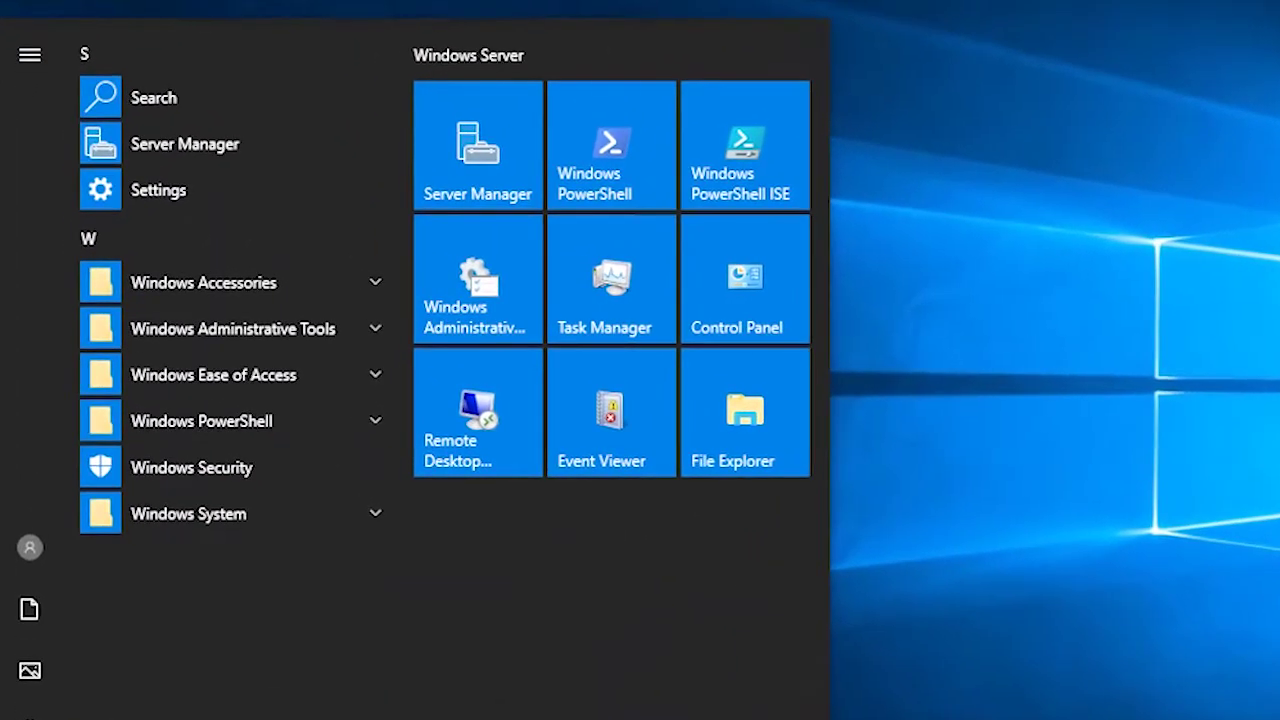
left_click(737, 287)
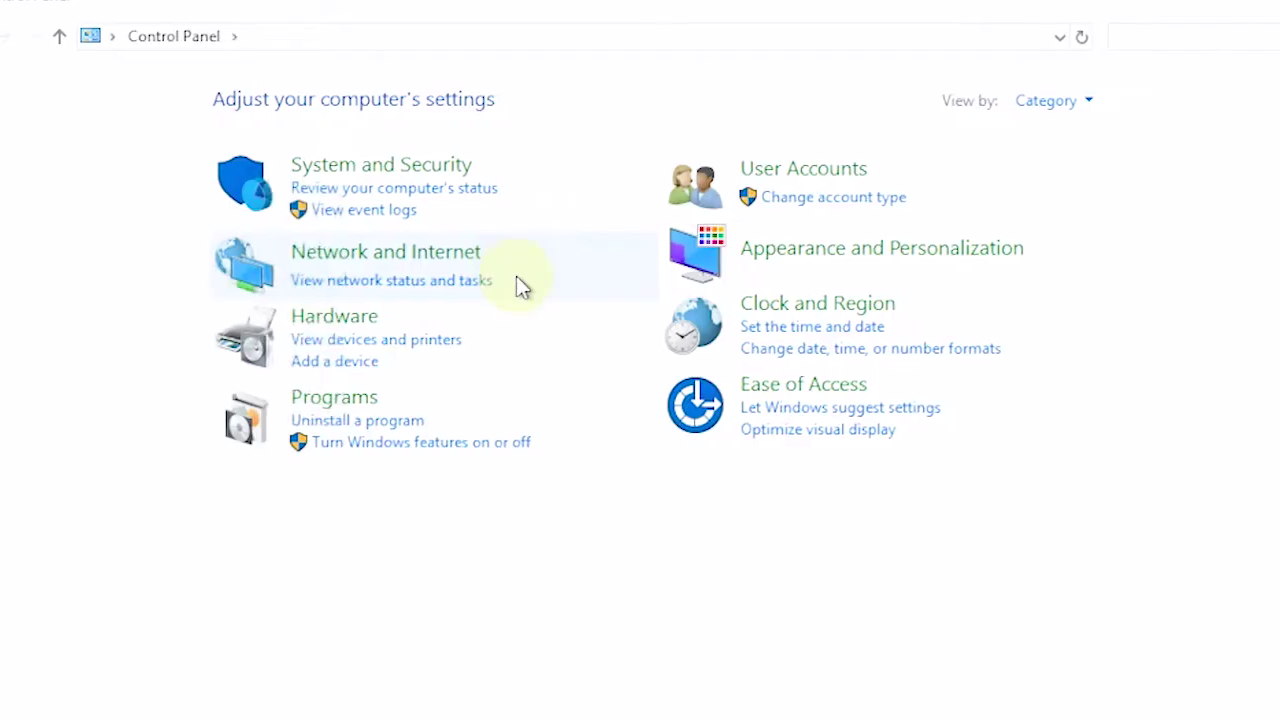
left_click(813, 204)
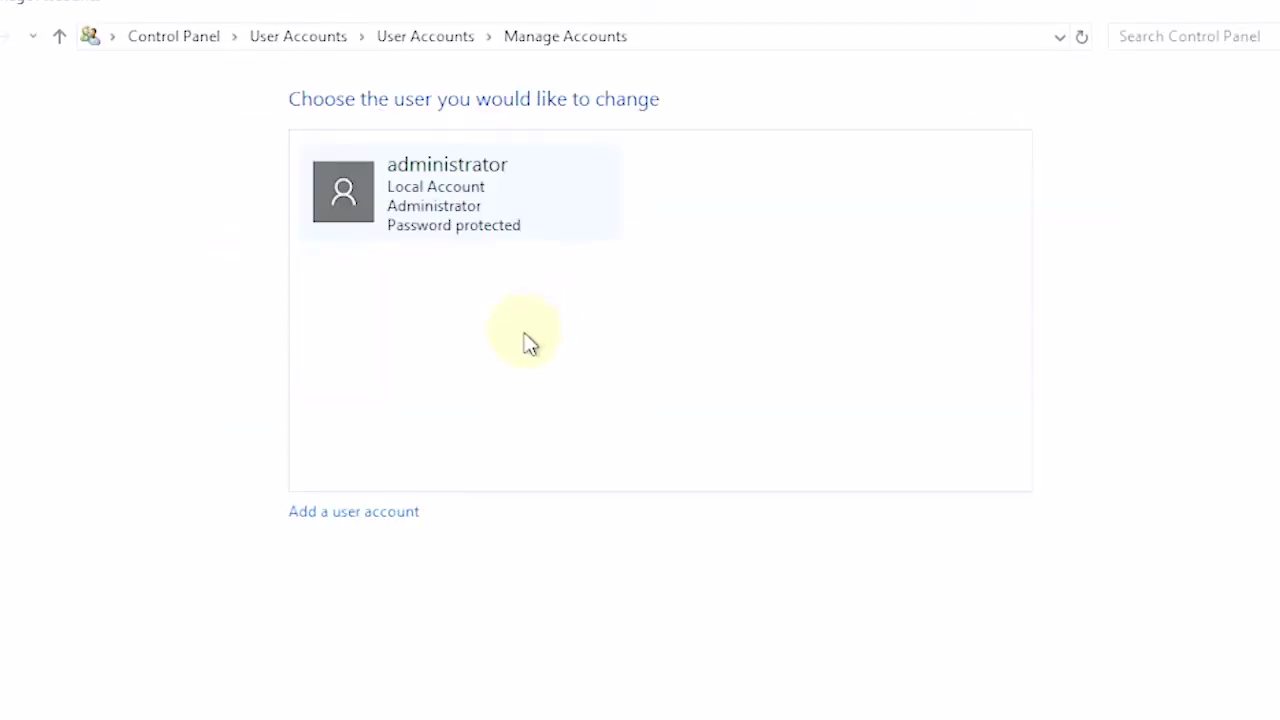
left_click(450, 213)
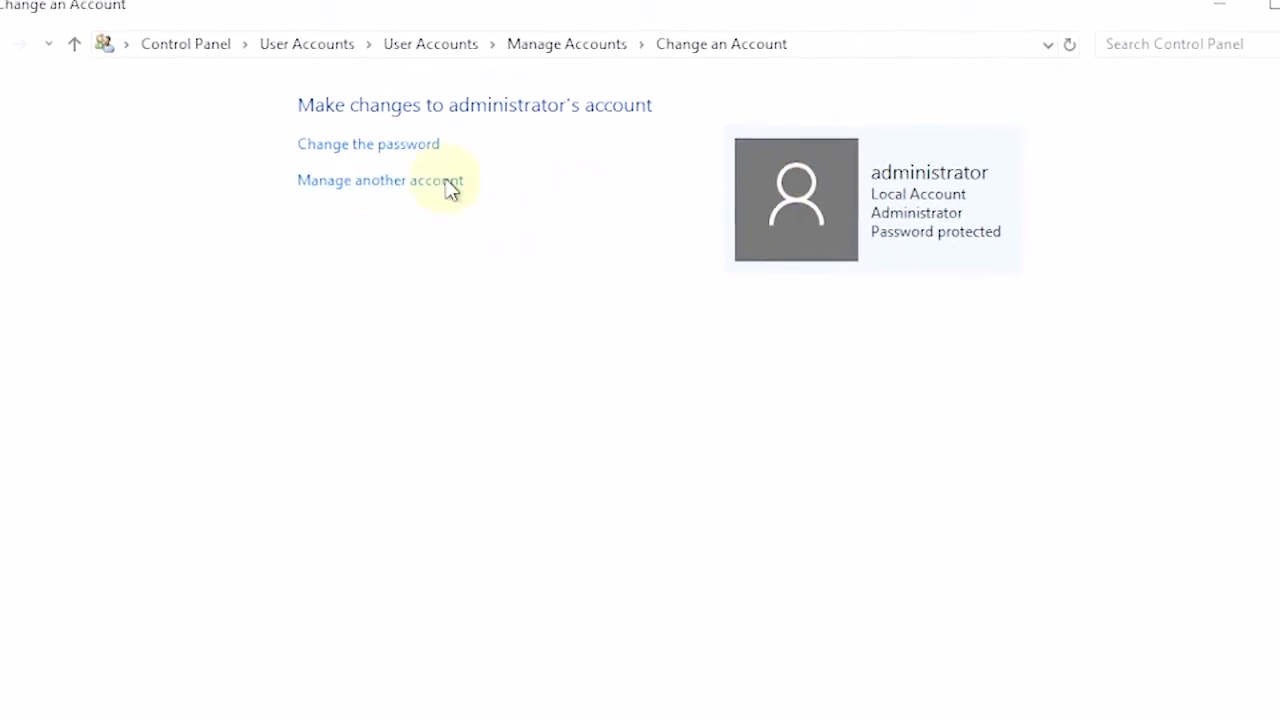
left_click(368, 144)
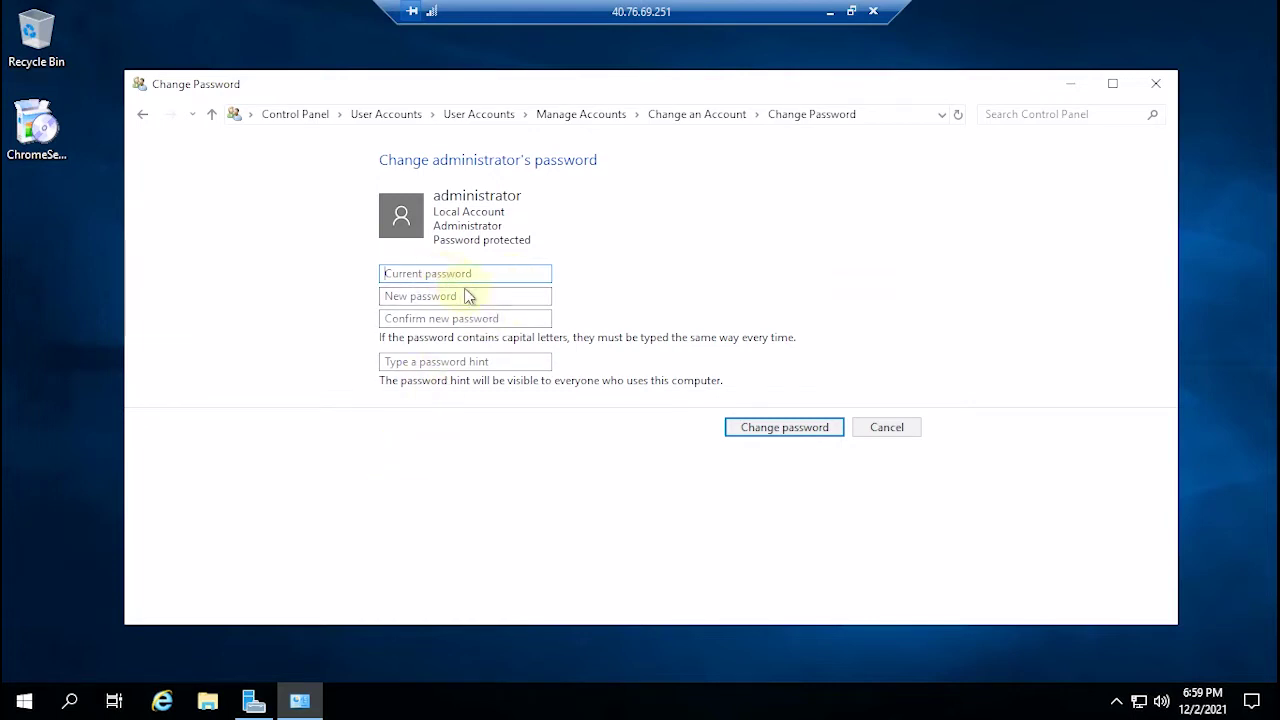
- Enter the current password, type and confirm a new administrator password, add a hint, and apply
right_click(435, 277)
left_click(480, 358)
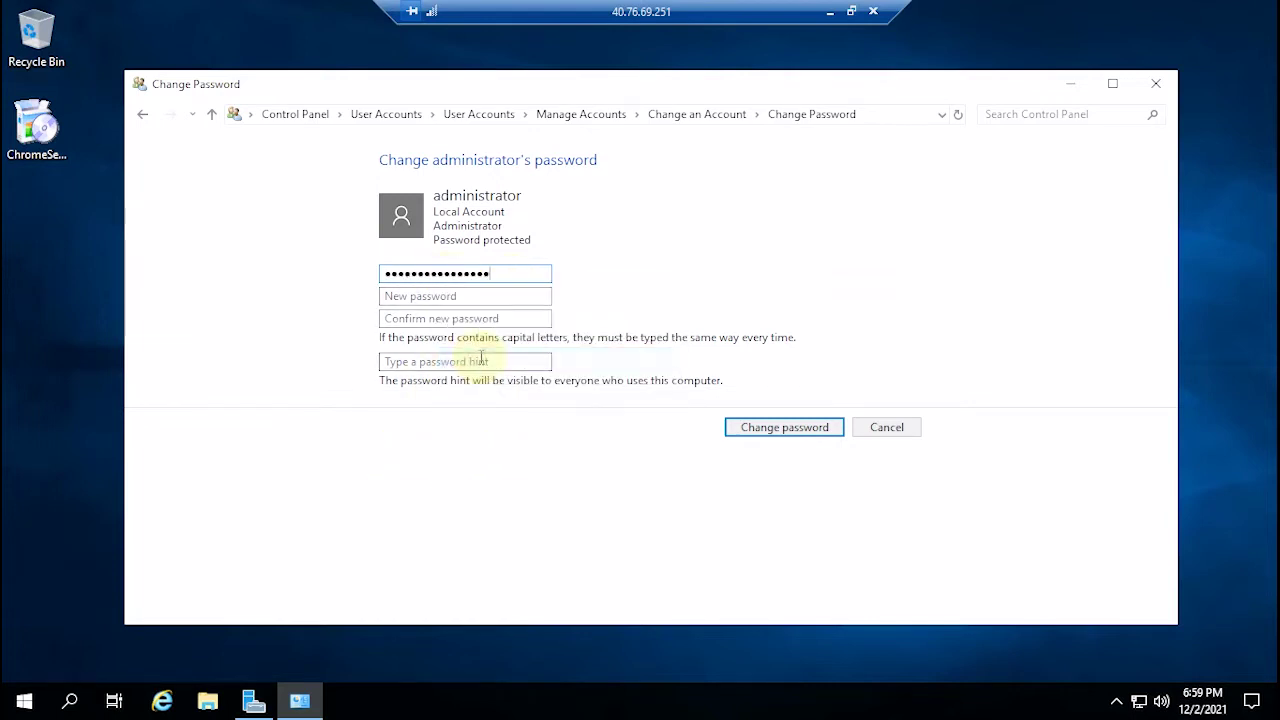
left_click(460, 303)
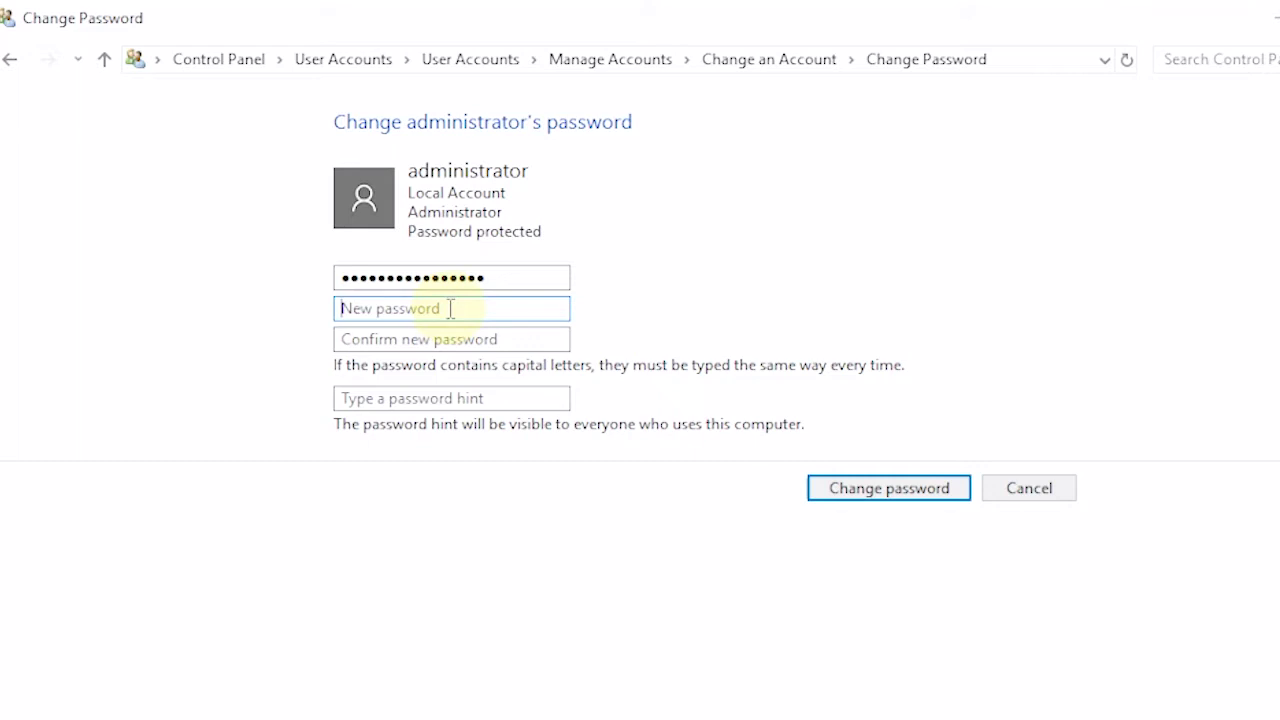
type("p")
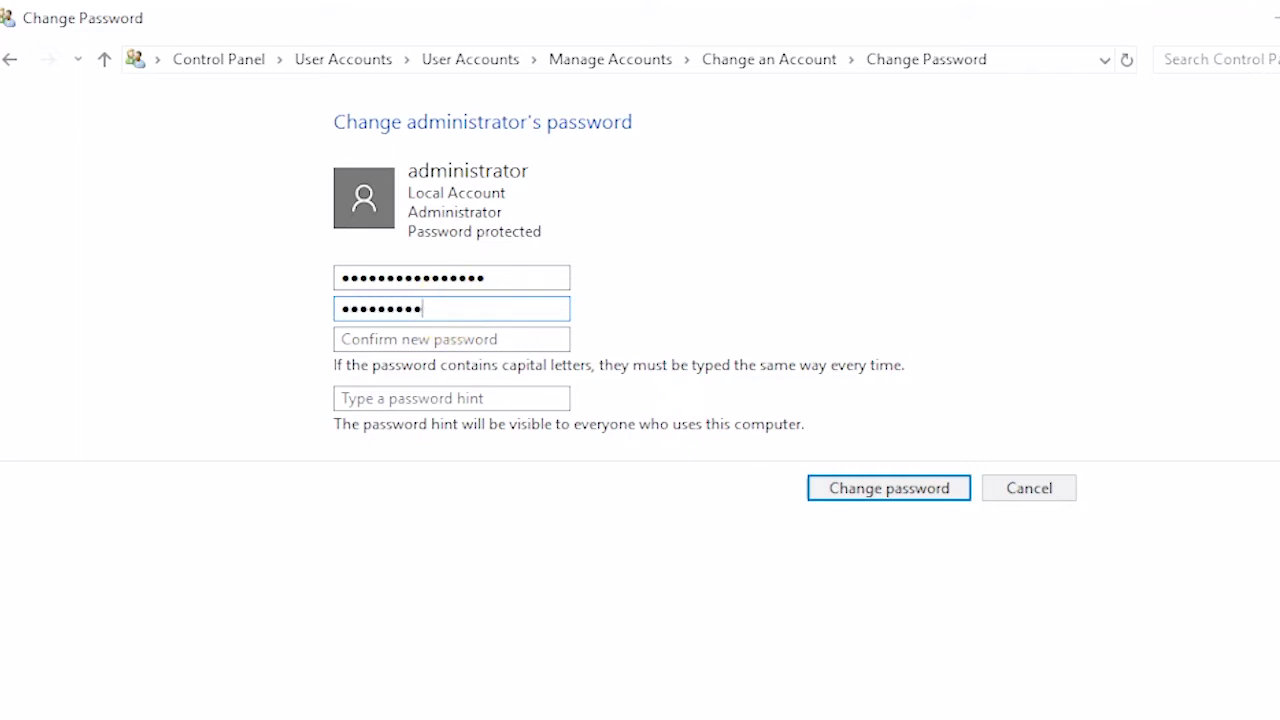
left_click(458, 331)
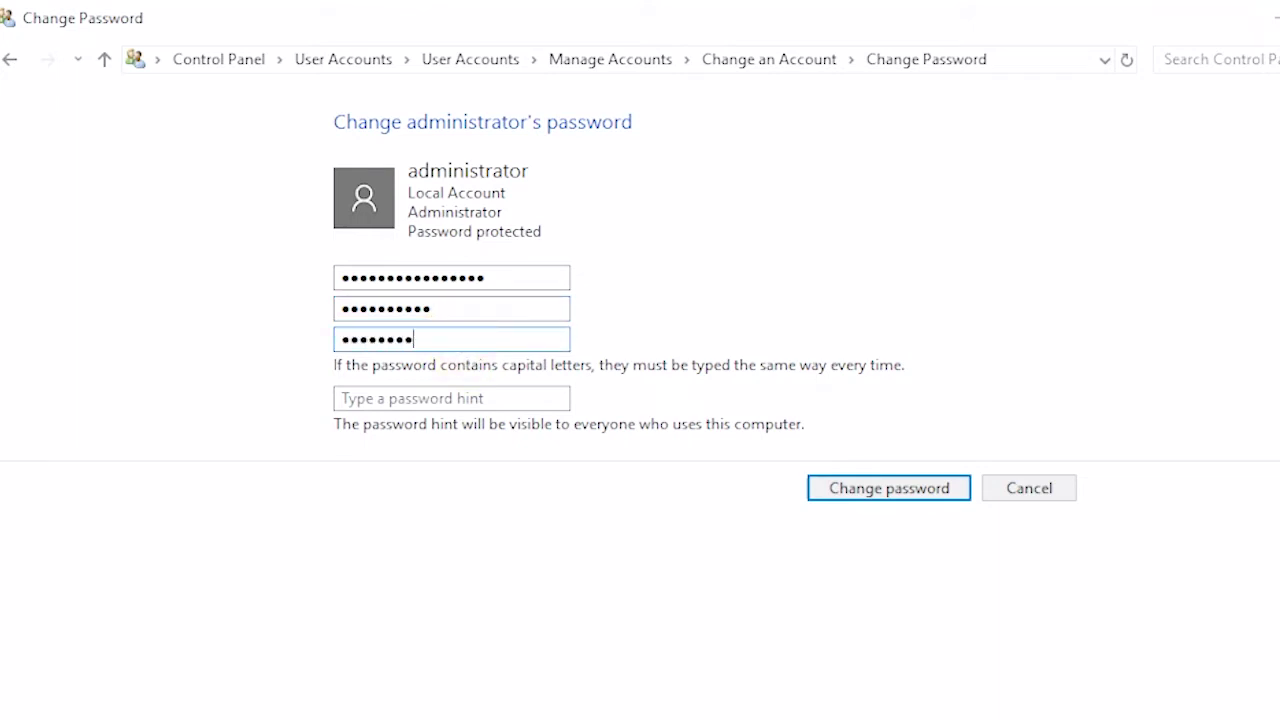
left_click(439, 398)
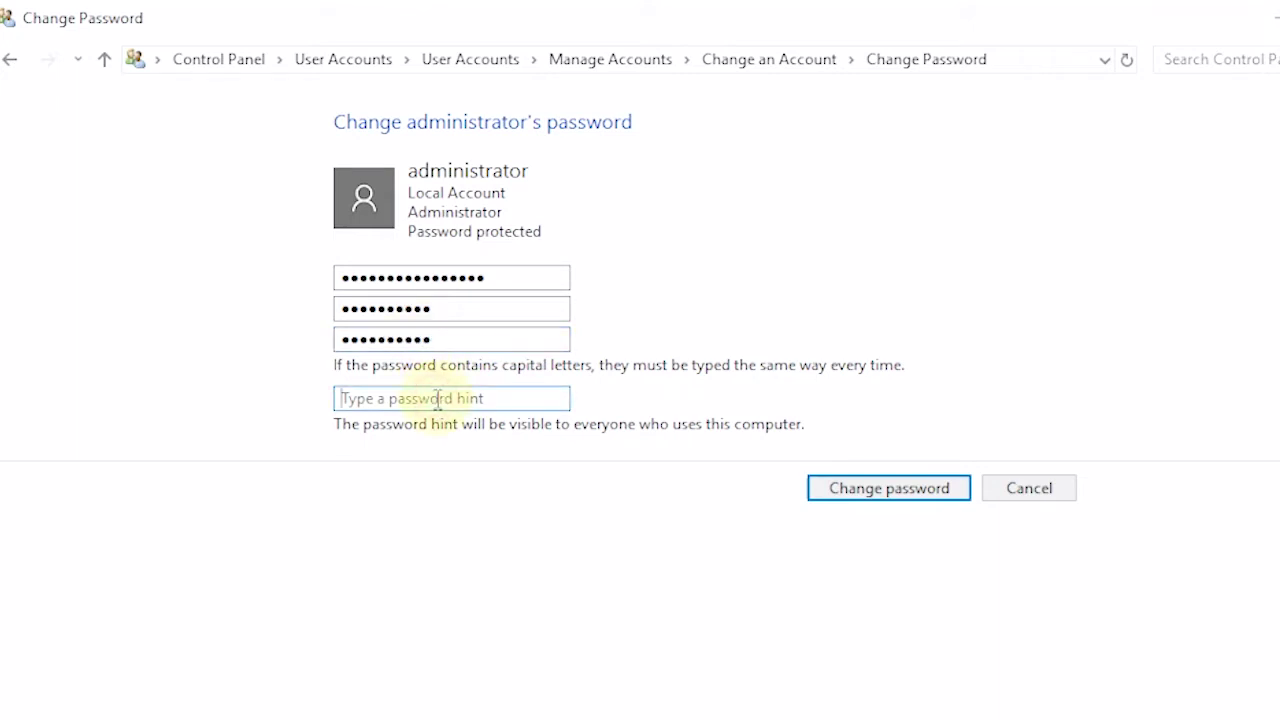
type("ALTERIMAJI")
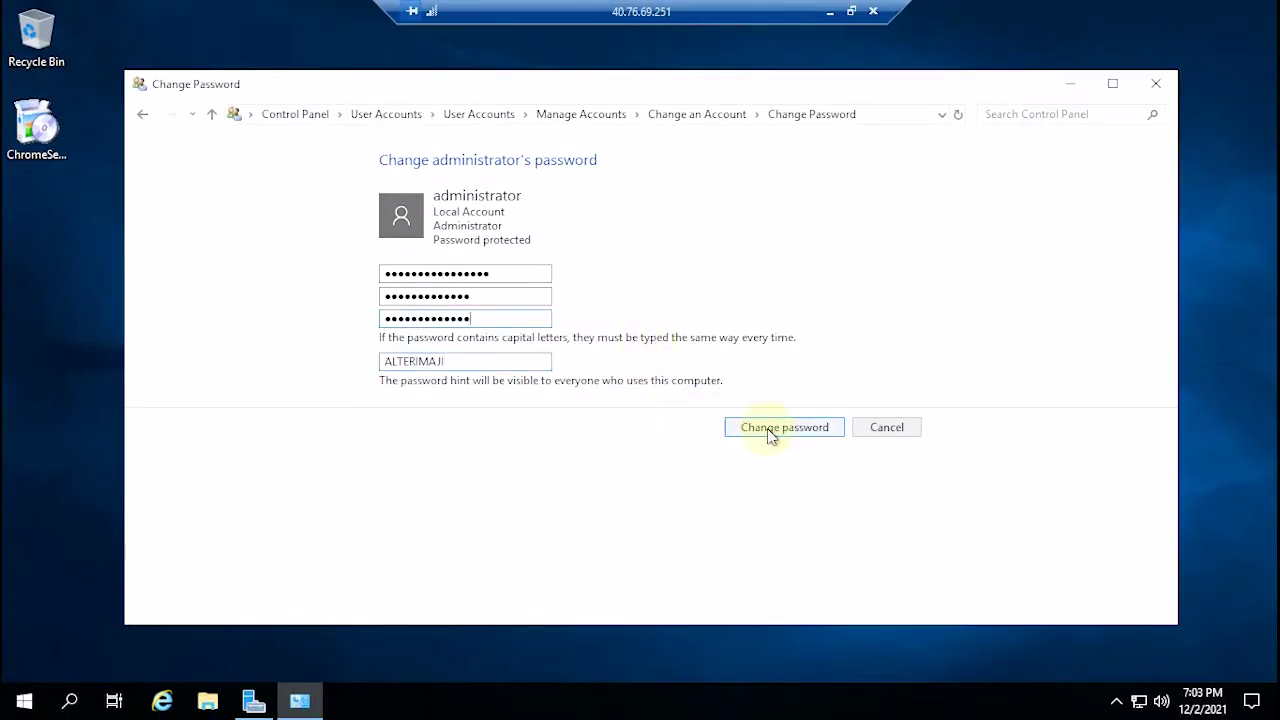
left_click(766, 432)
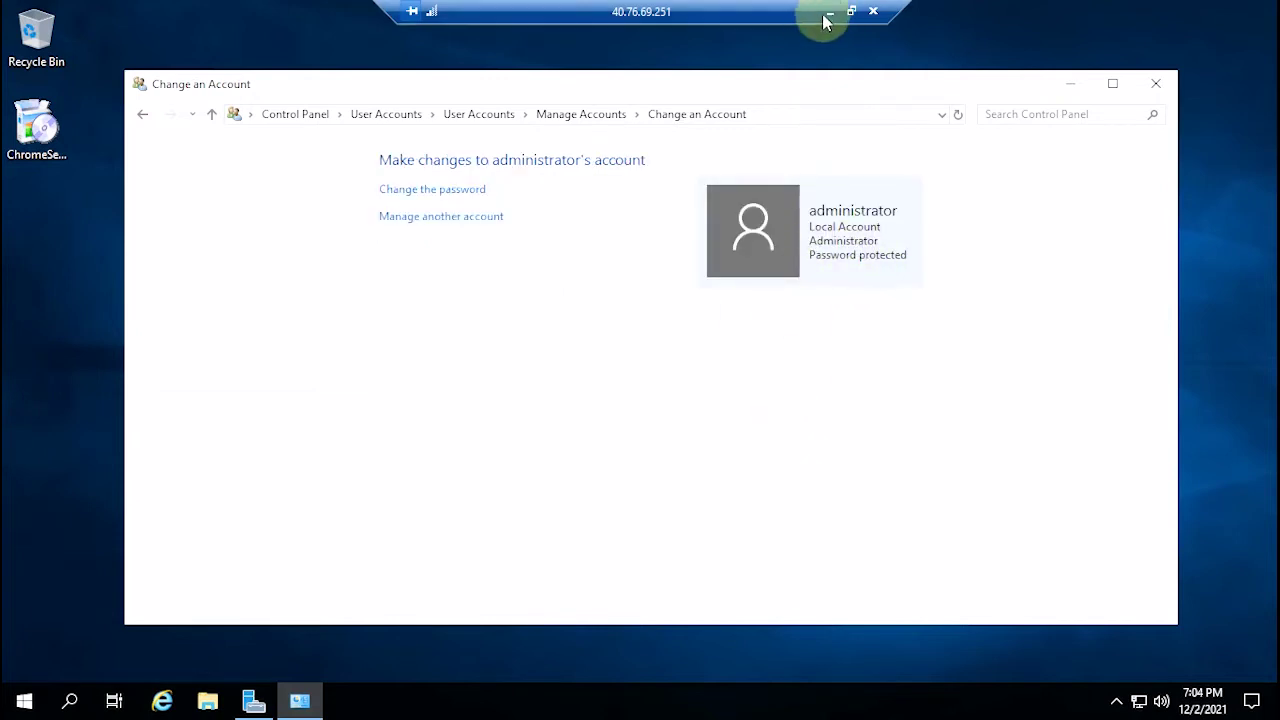
- Disconnect the remote session and reopen the saved VPS US.rdp connection
left_click(874, 12)
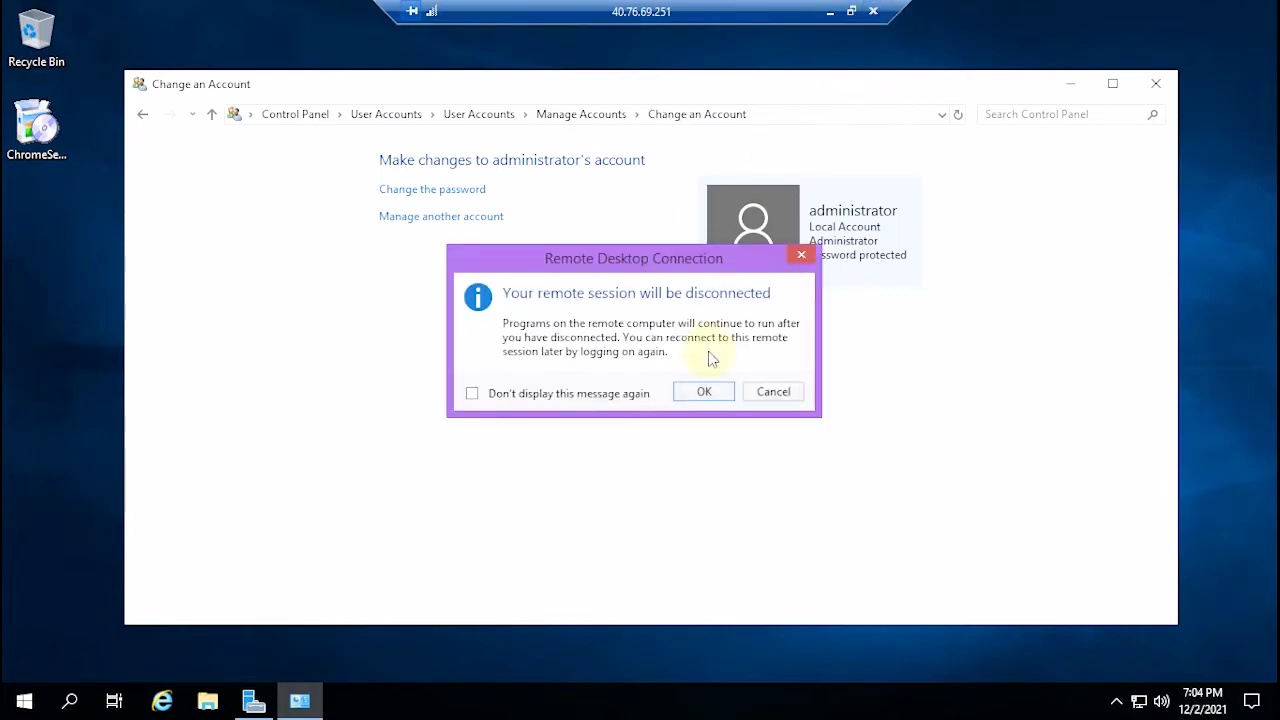
left_click(704, 393)
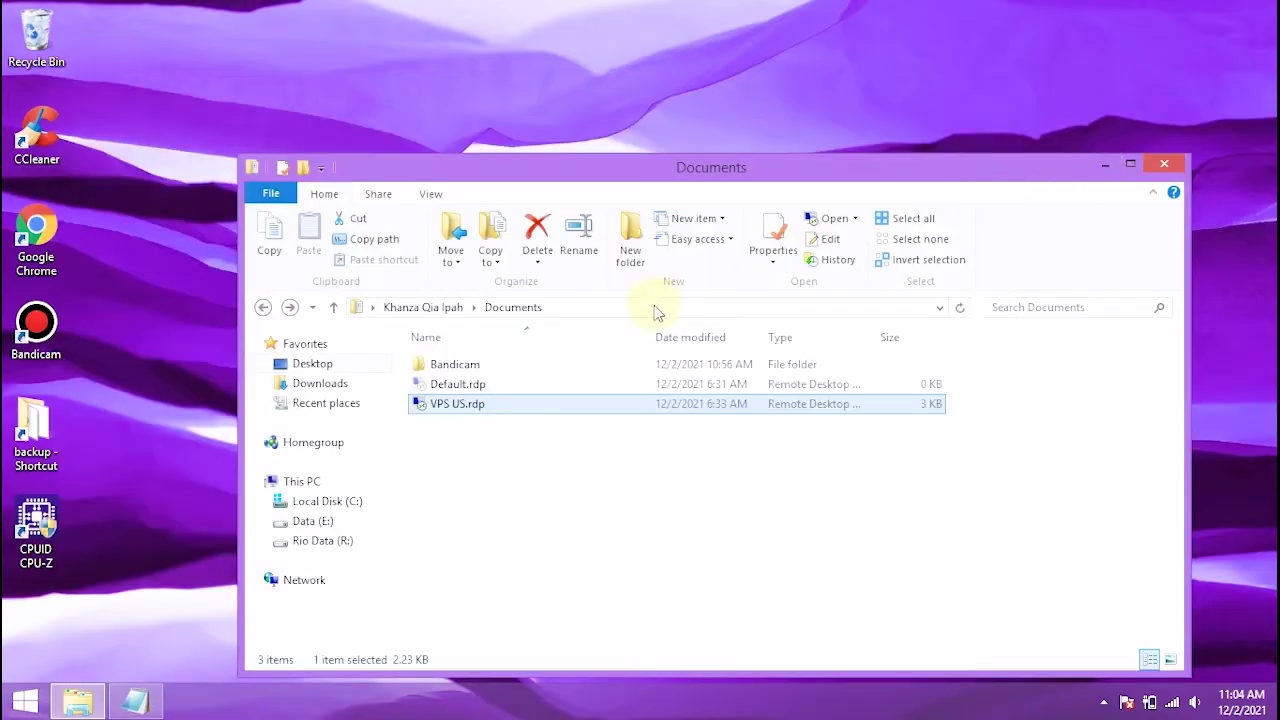
double_click(457, 405)
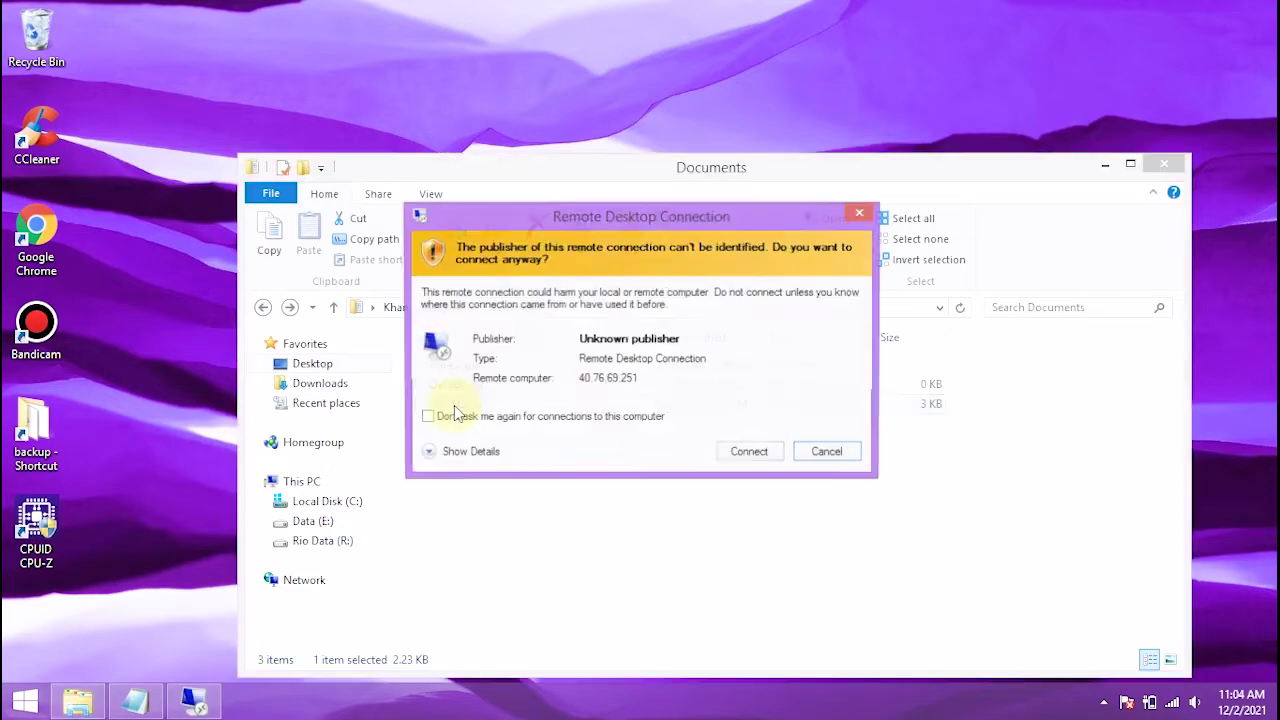
left_click(742, 454)
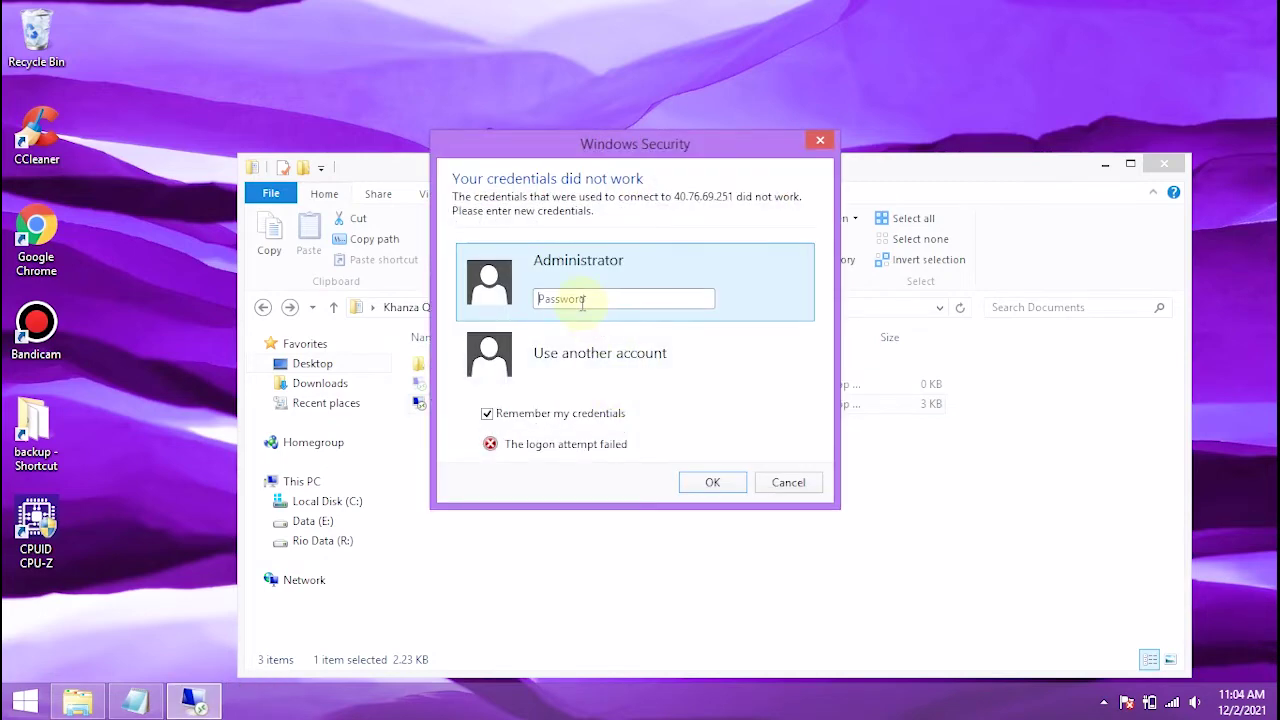
- Sign in with the new administrator password and accept the server certificate
right_click(598, 304)
left_click(641, 385)
left_click(712, 483)
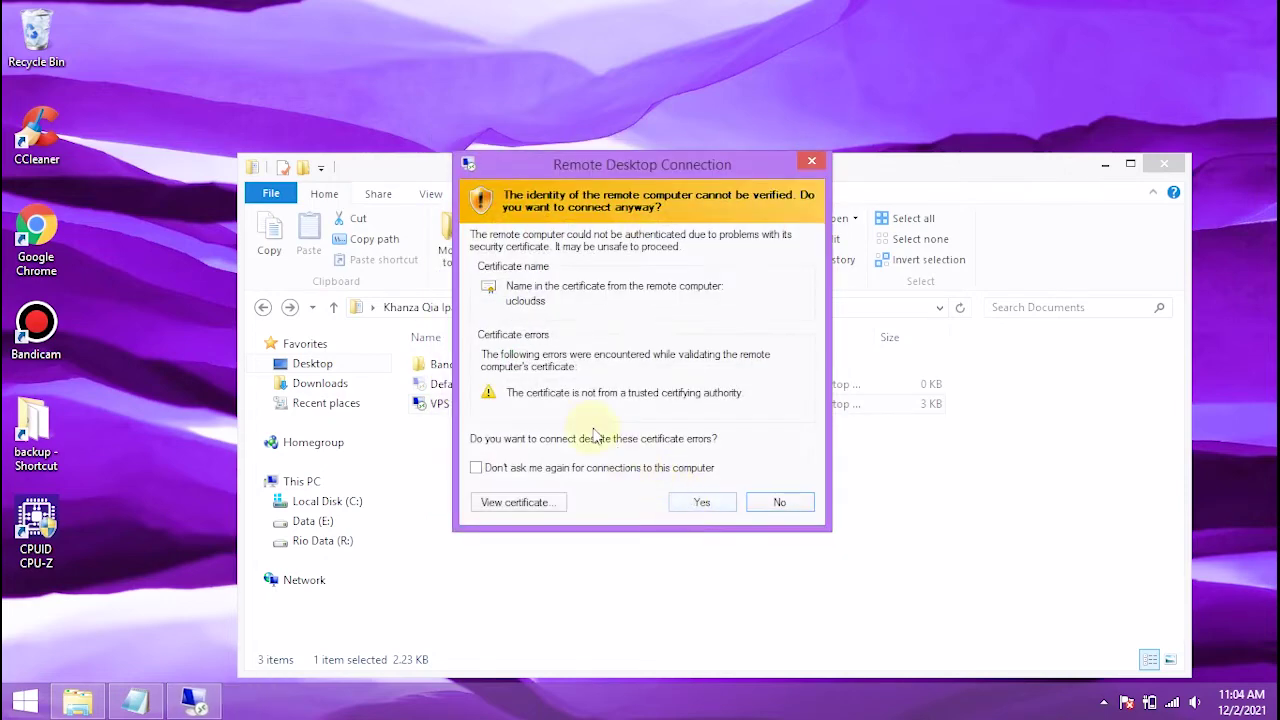
left_click(695, 502)
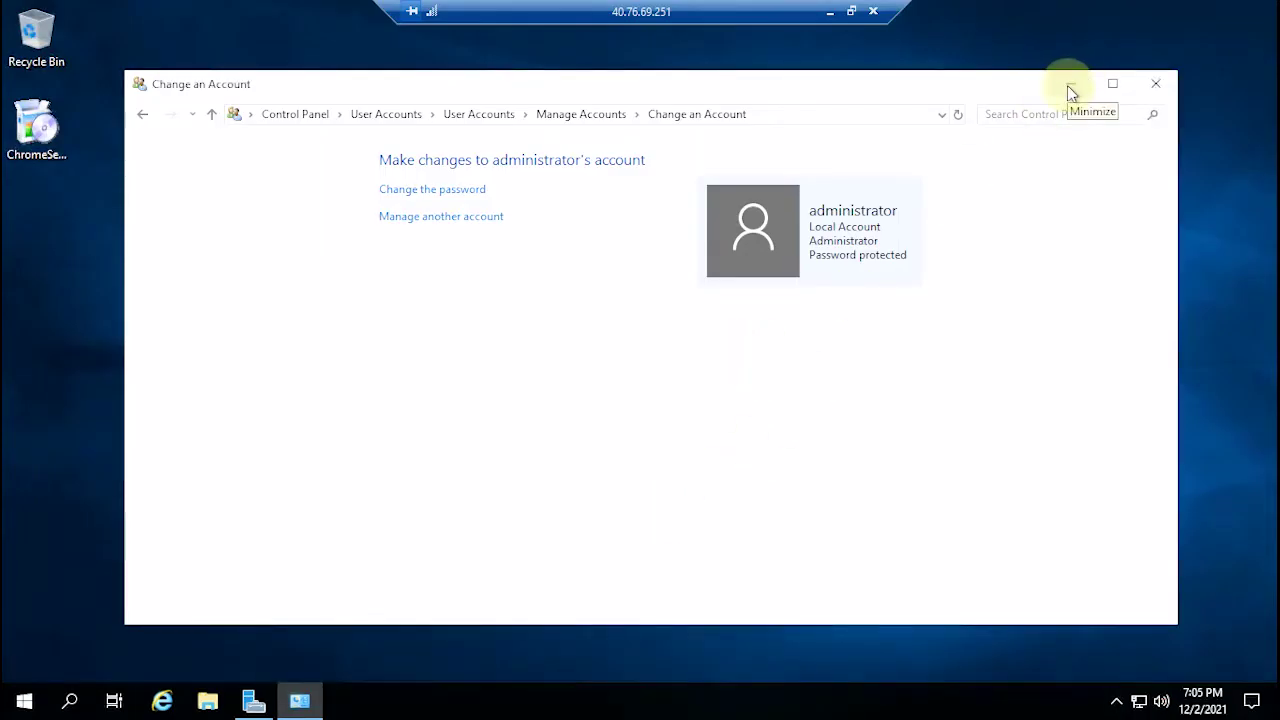
- Open Computer Management from the Start quick menu and expand Services and Applications
left_click(1156, 86)
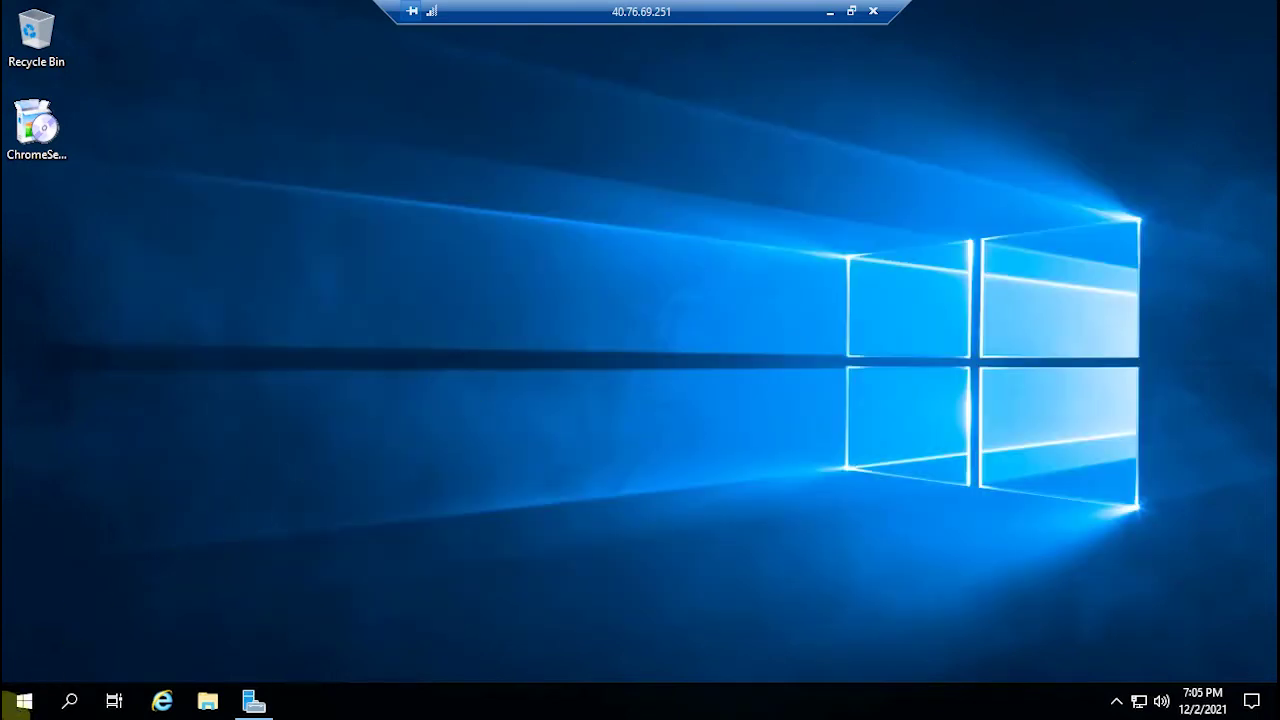
right_click(8, 710)
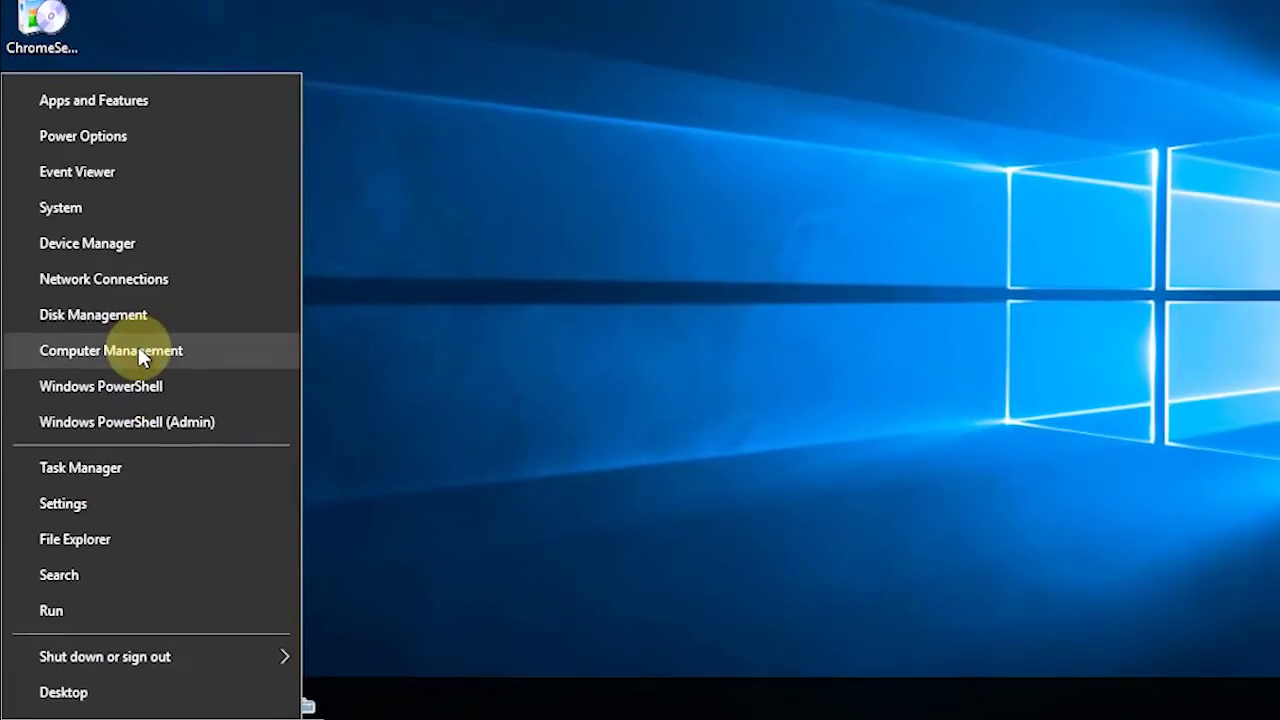
left_click(138, 352)
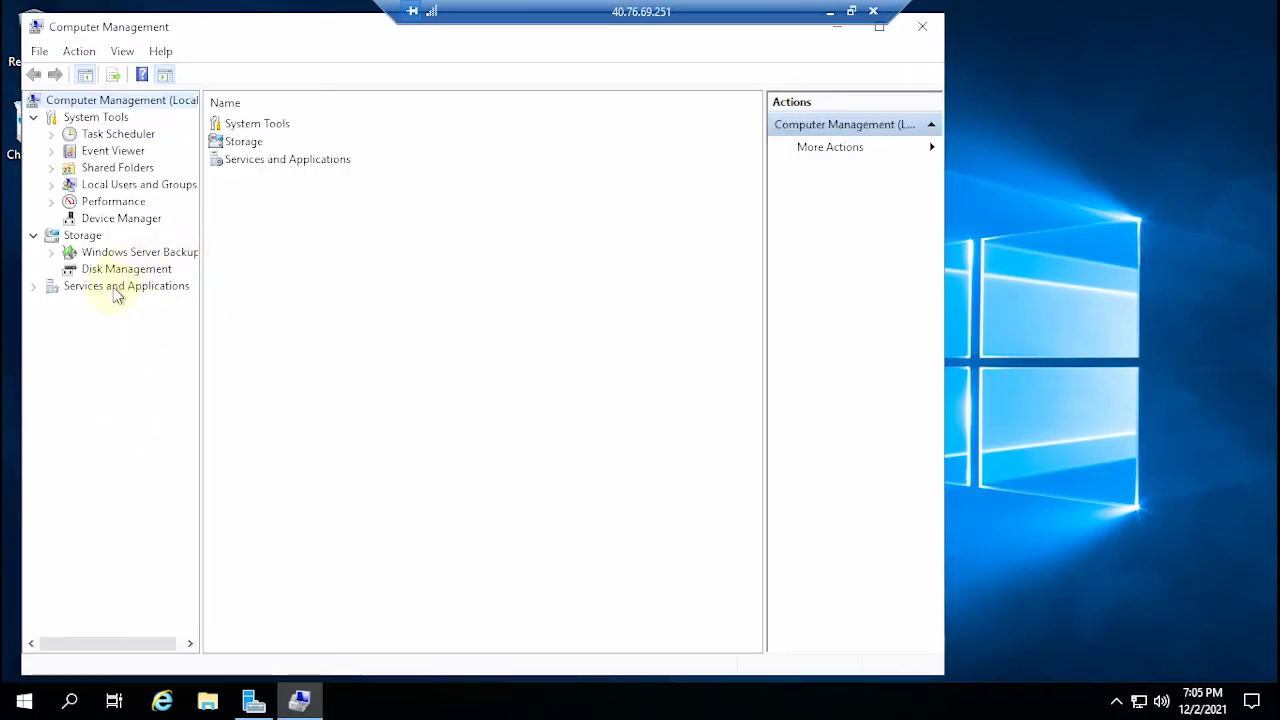
left_click(110, 288)
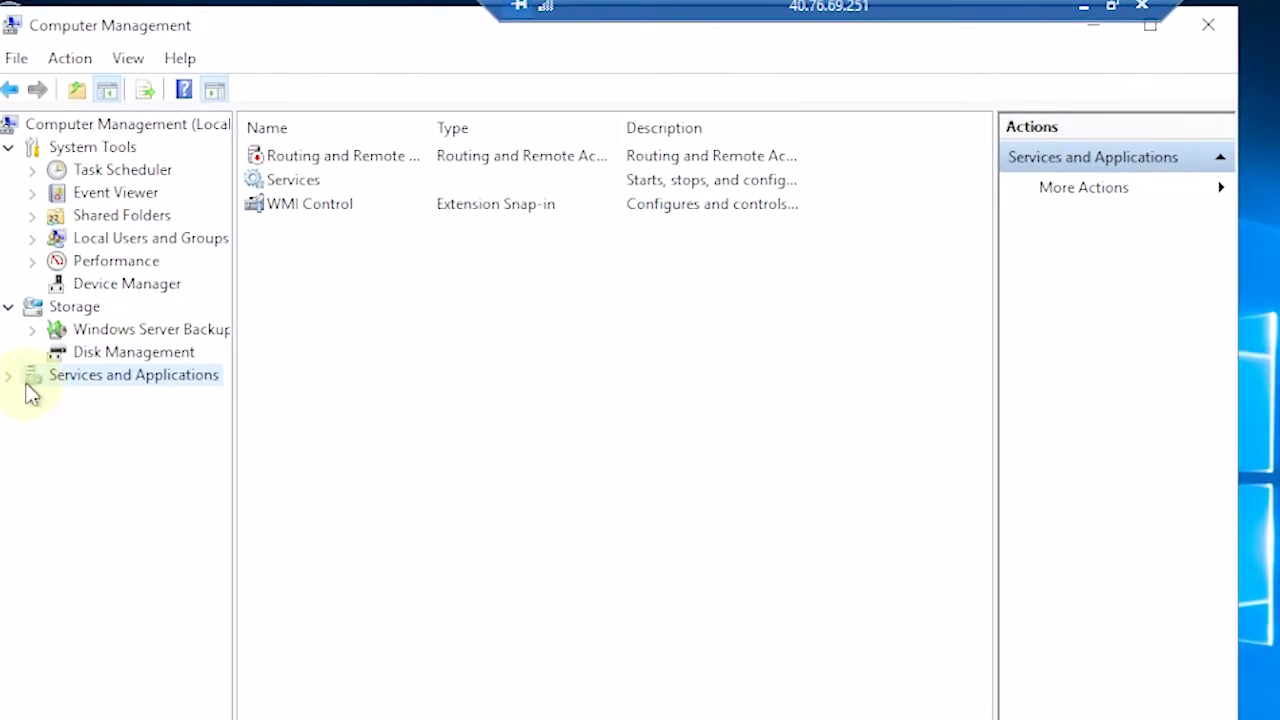
left_click(10, 366)
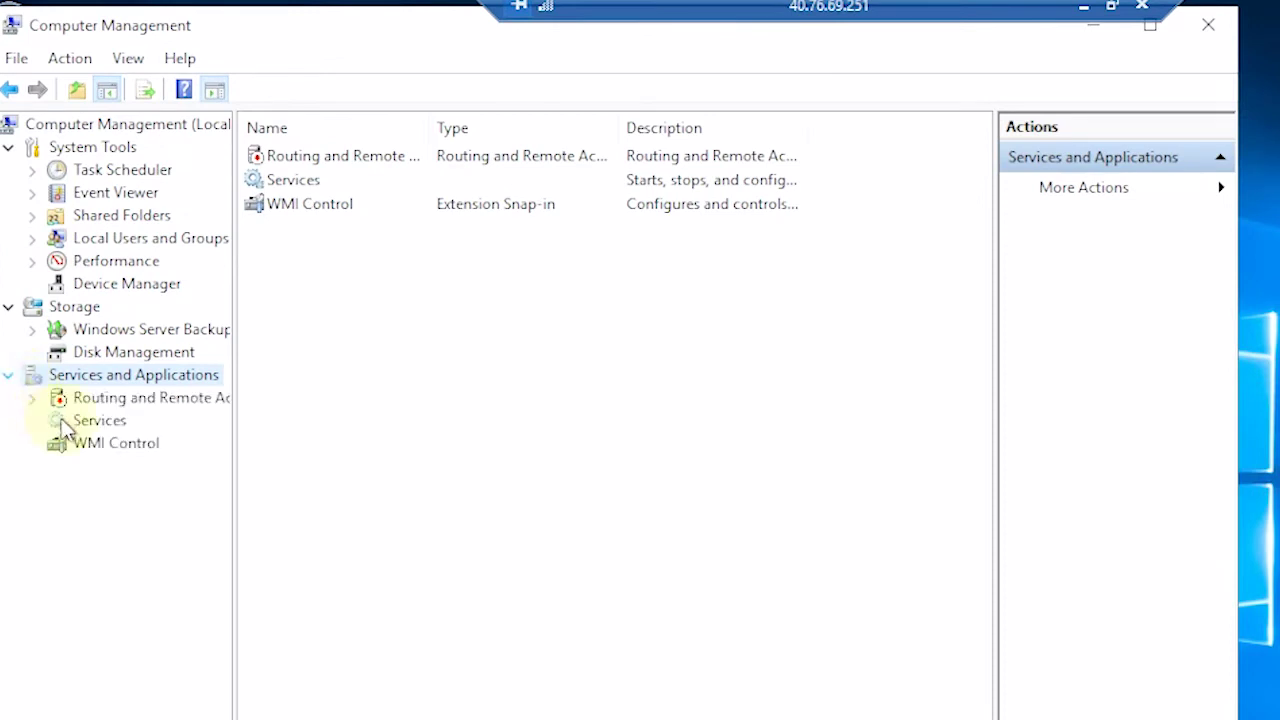
- Find Windows Update in the Services list and stop it from its context menu
left_click(118, 423)
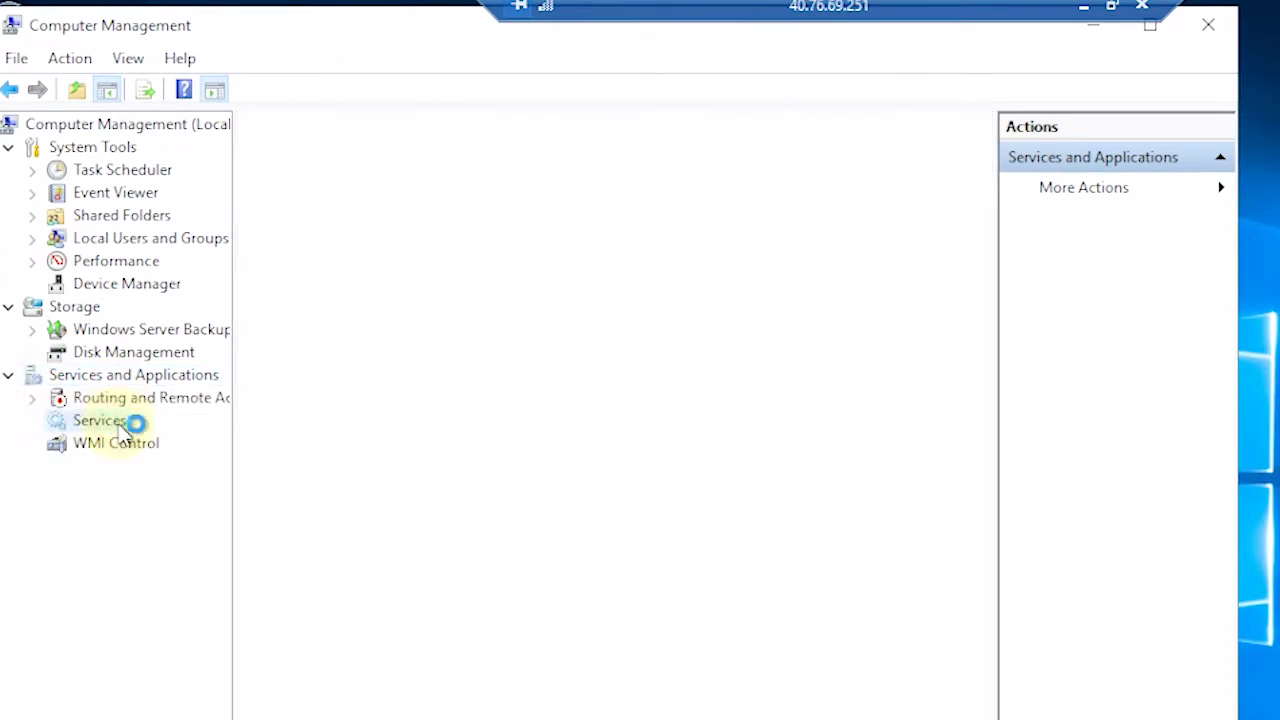
left_click_drag(976, 195, 980, 719)
left_click_drag(929, 601, 933, 688)
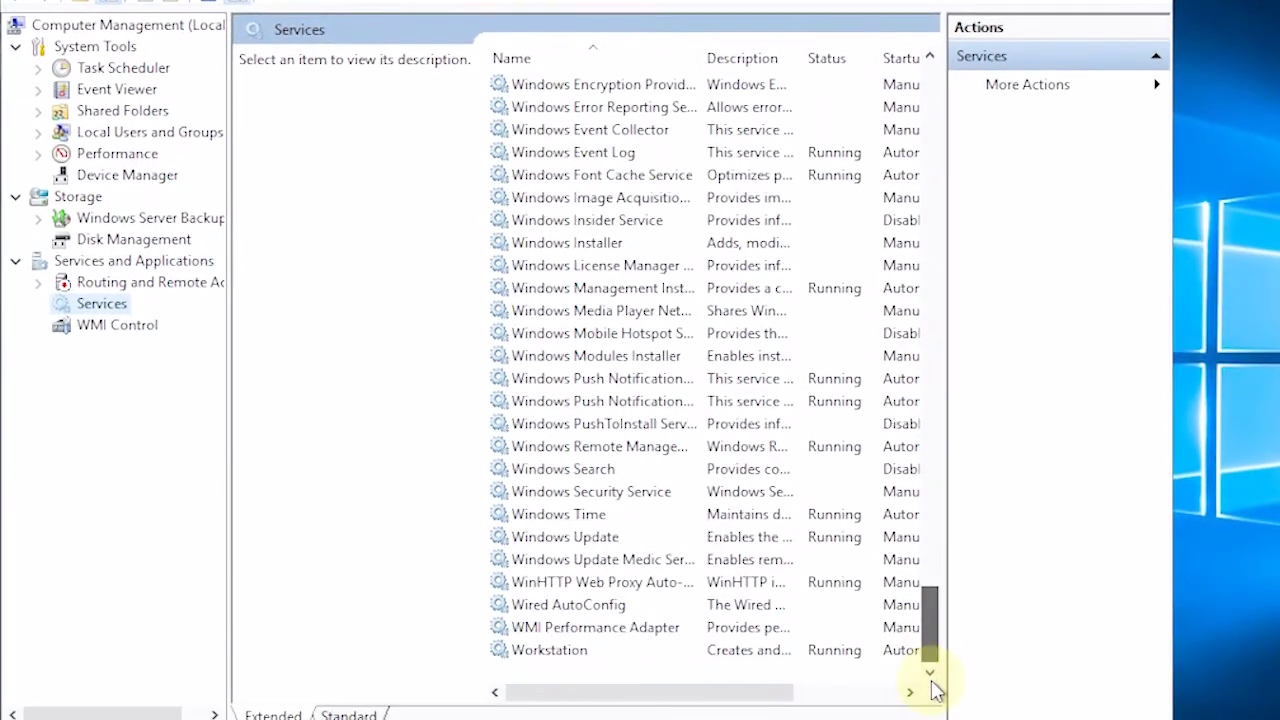
left_click(583, 541)
left_click(582, 541)
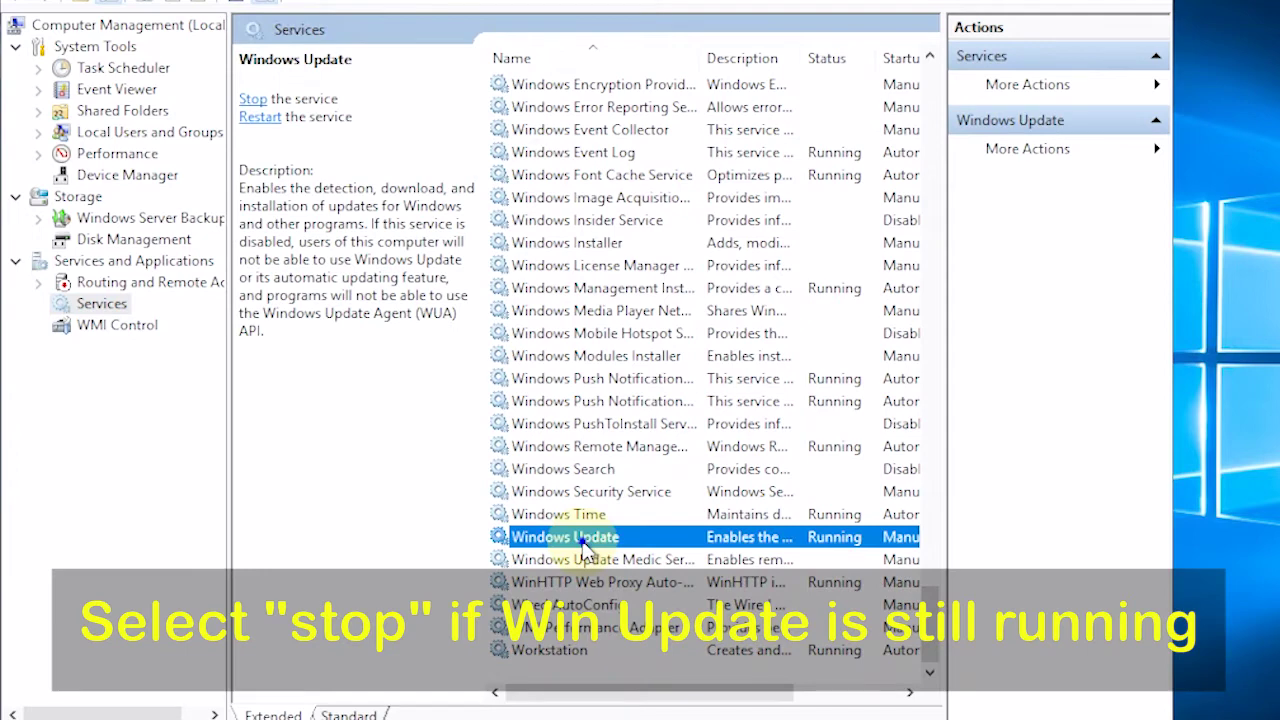
right_click(584, 542)
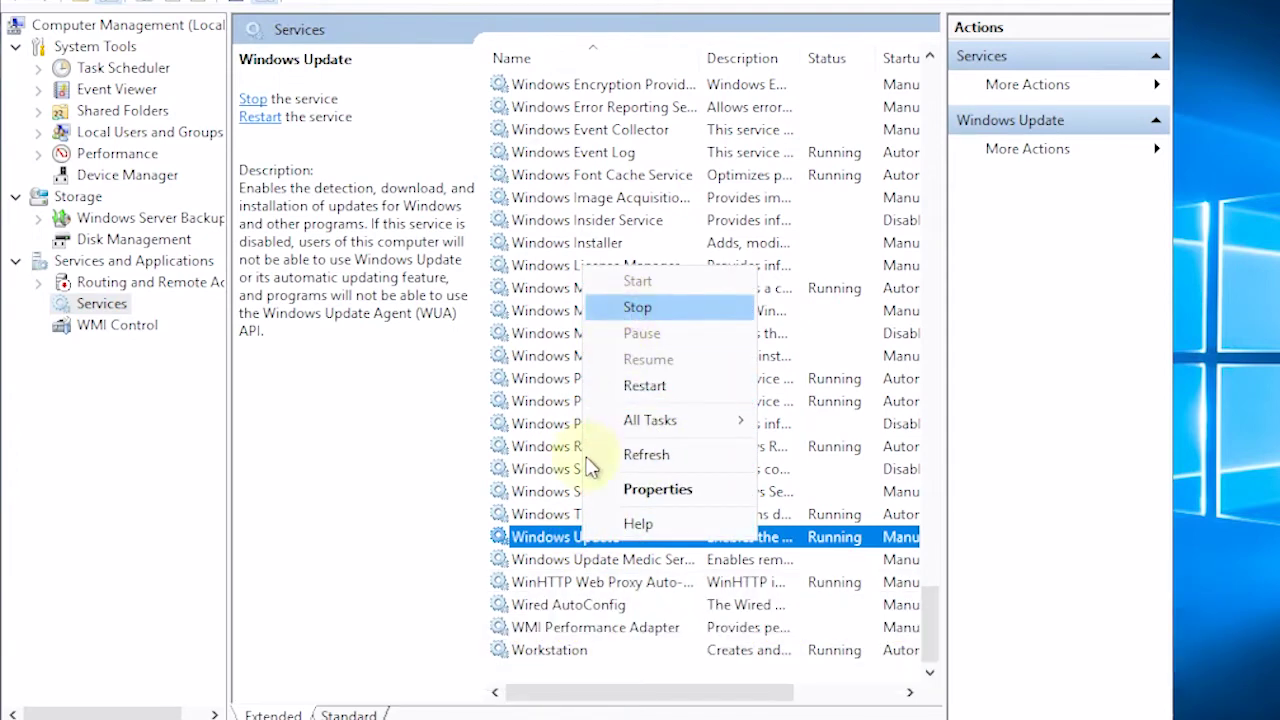
key("Return")
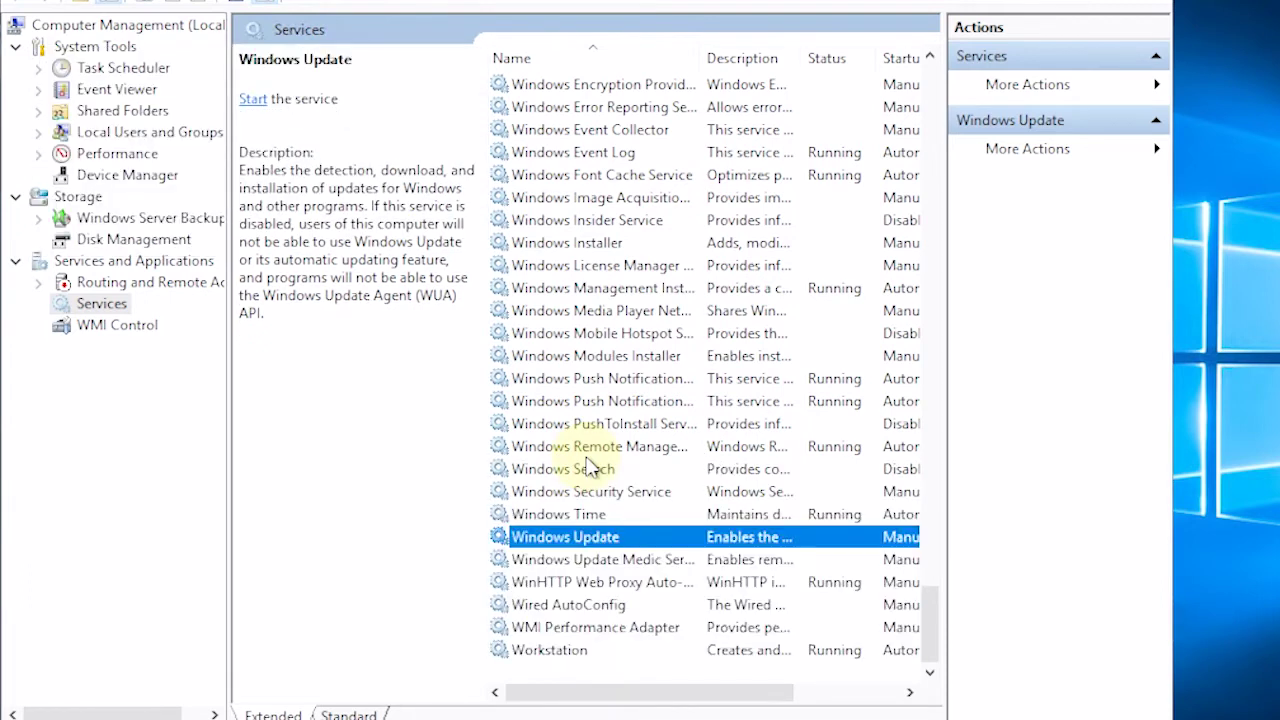
right_click(624, 540)
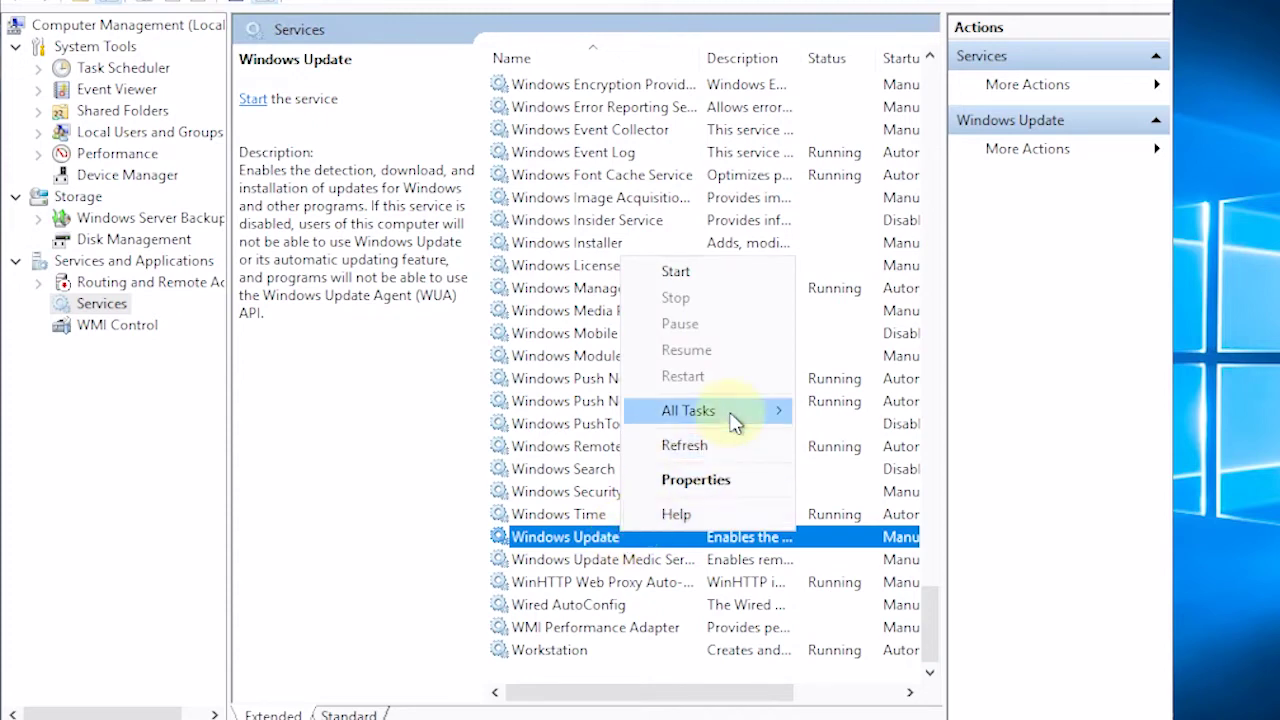
mouse_move(735, 422)
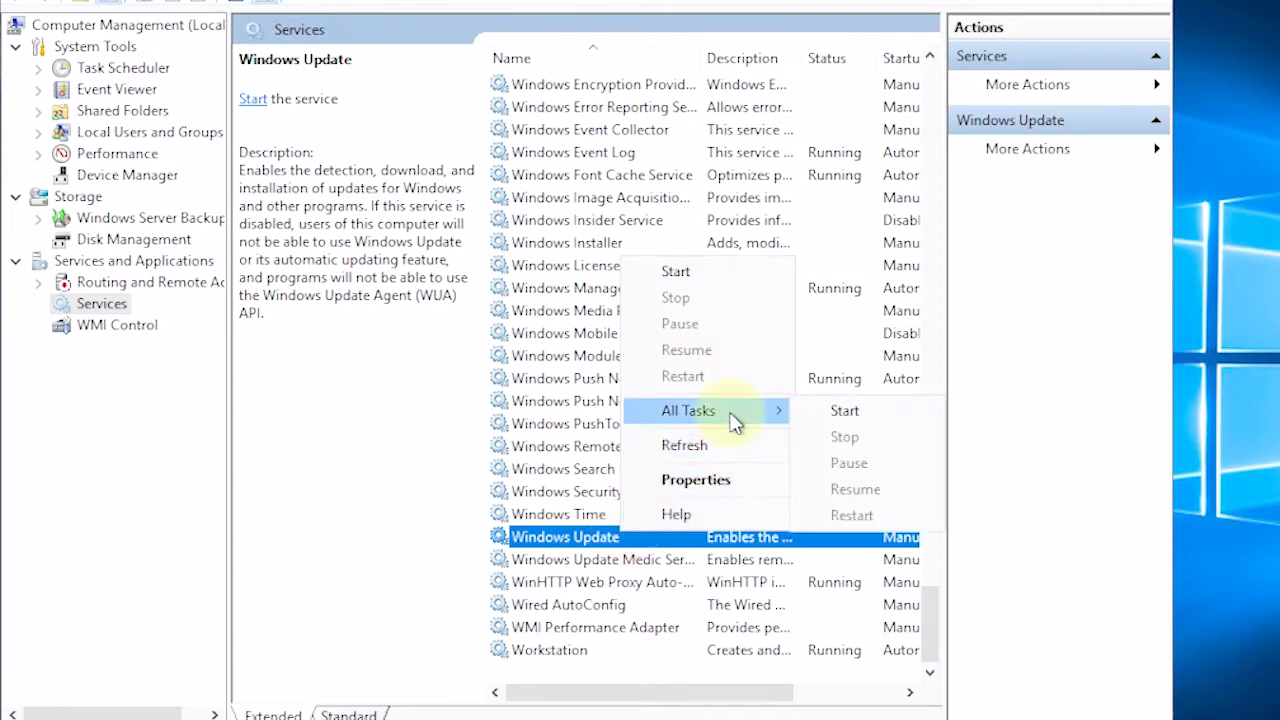
- Set Windows Update's startup type to Disabled in its Properties and confirm with OK
left_click(695, 482)
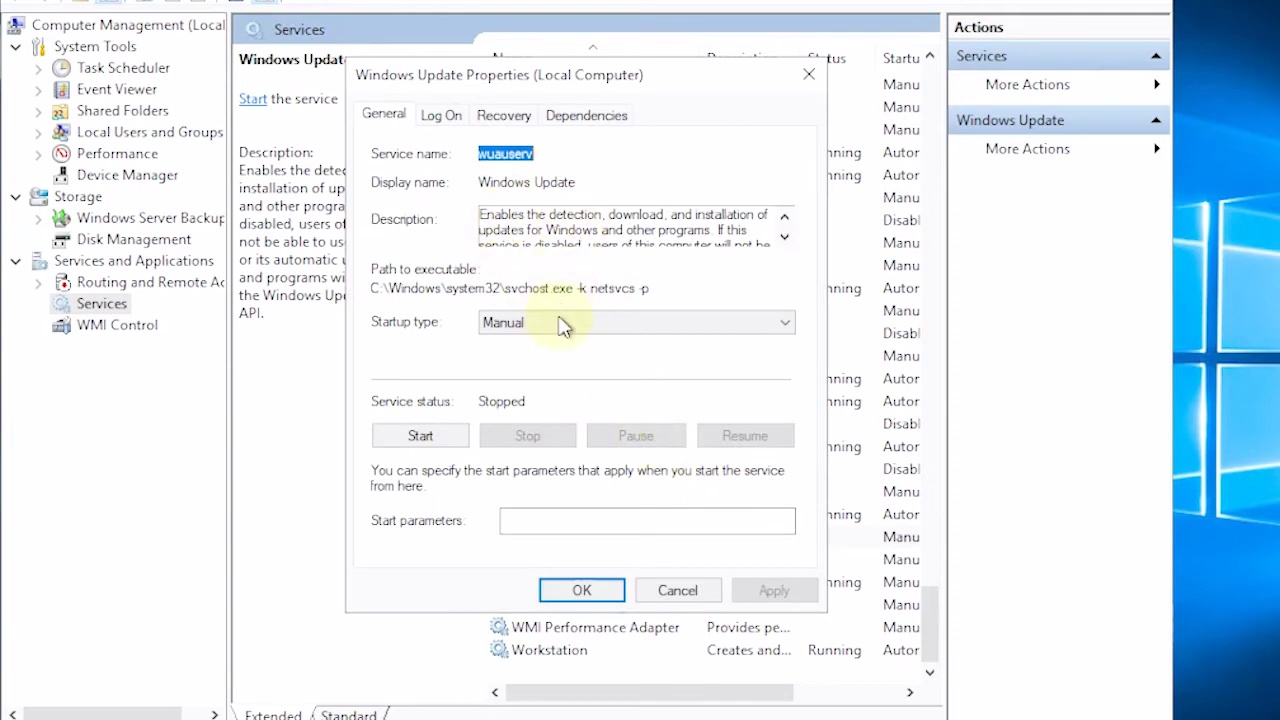
left_click(561, 328)
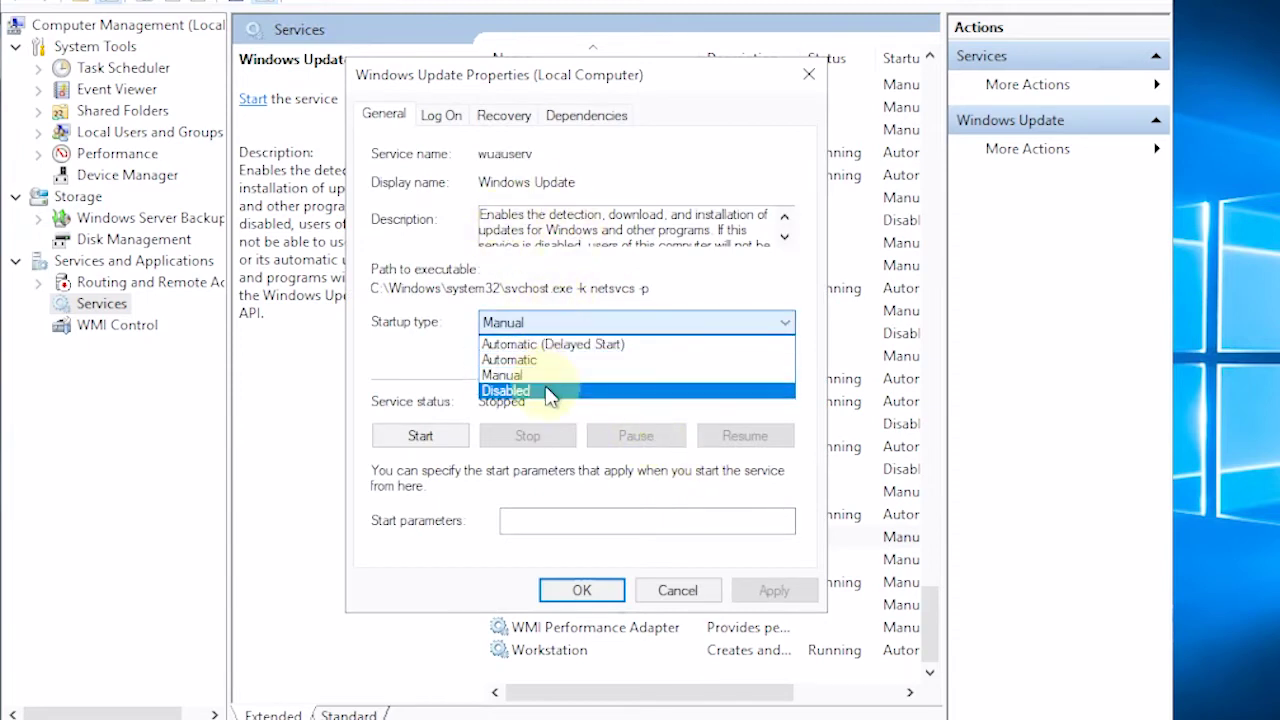
left_click(549, 393)
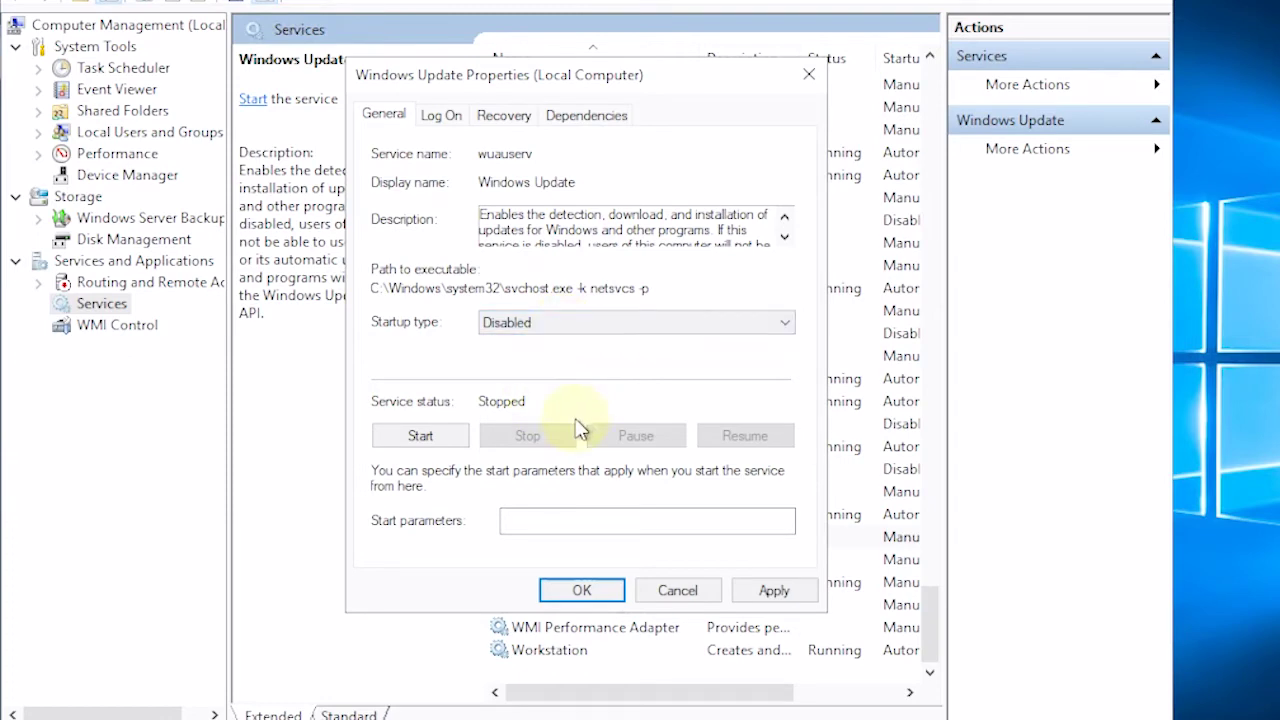
left_click(600, 593)
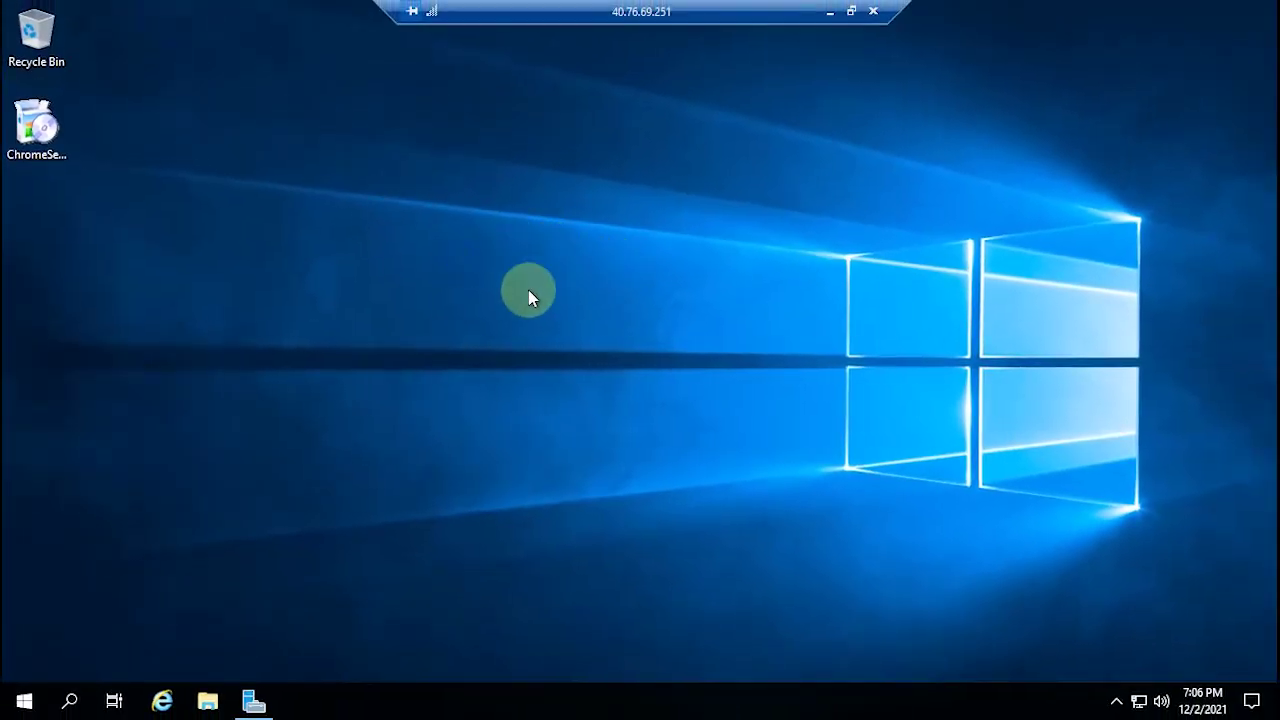
- Unpin Internet Explorer from the taskbar
right_click(529, 294)
left_click(541, 312)
right_click(162, 700)
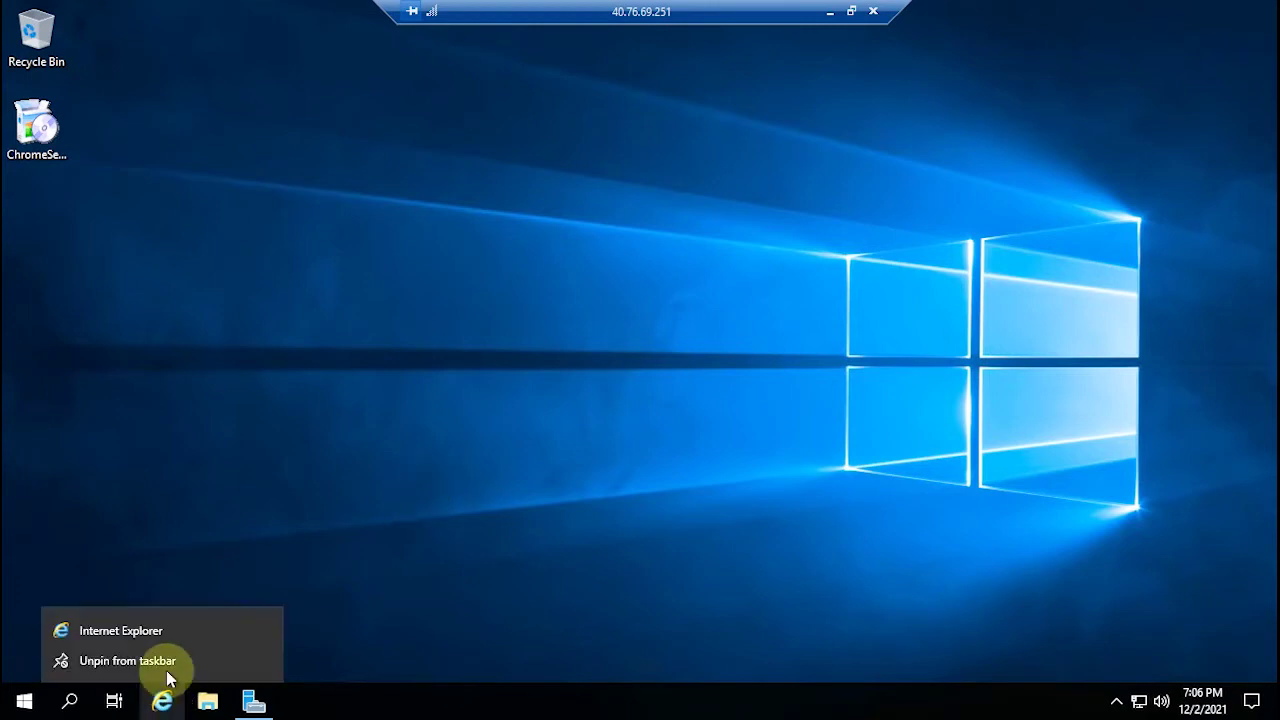
left_click(162, 661)
- Refresh the desktop and run the ChromeSetup installer
right_click(320, 272)
left_click(358, 320)
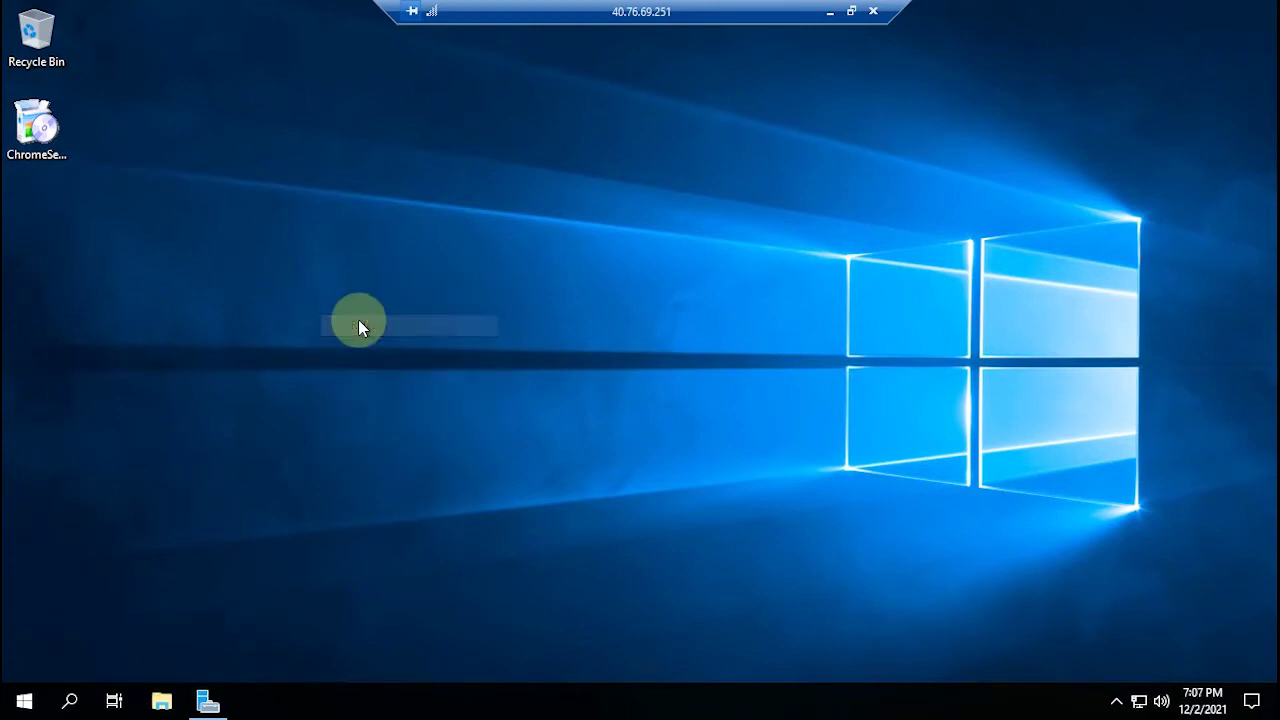
double_click(44, 150)
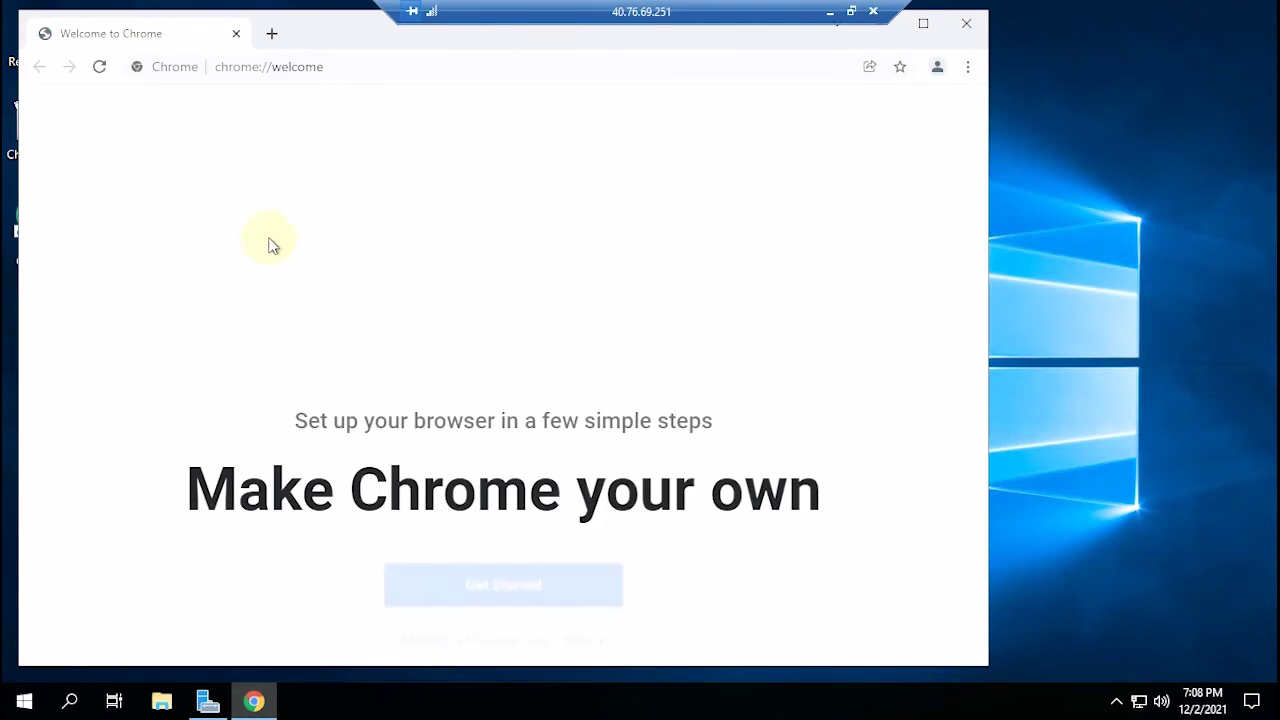
- In a new tab, replacing the Welcome tab, search Google for 'wheres my ip'
left_click(268, 33)
left_click(237, 36)
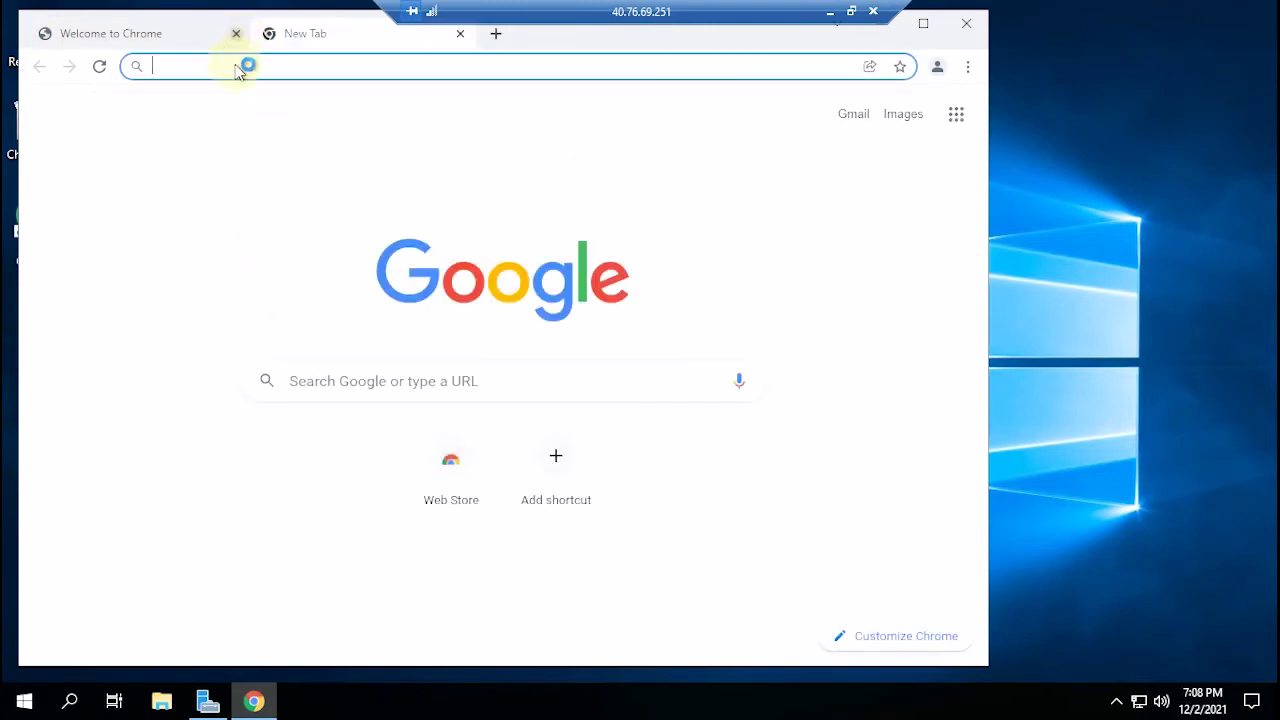
type("w")
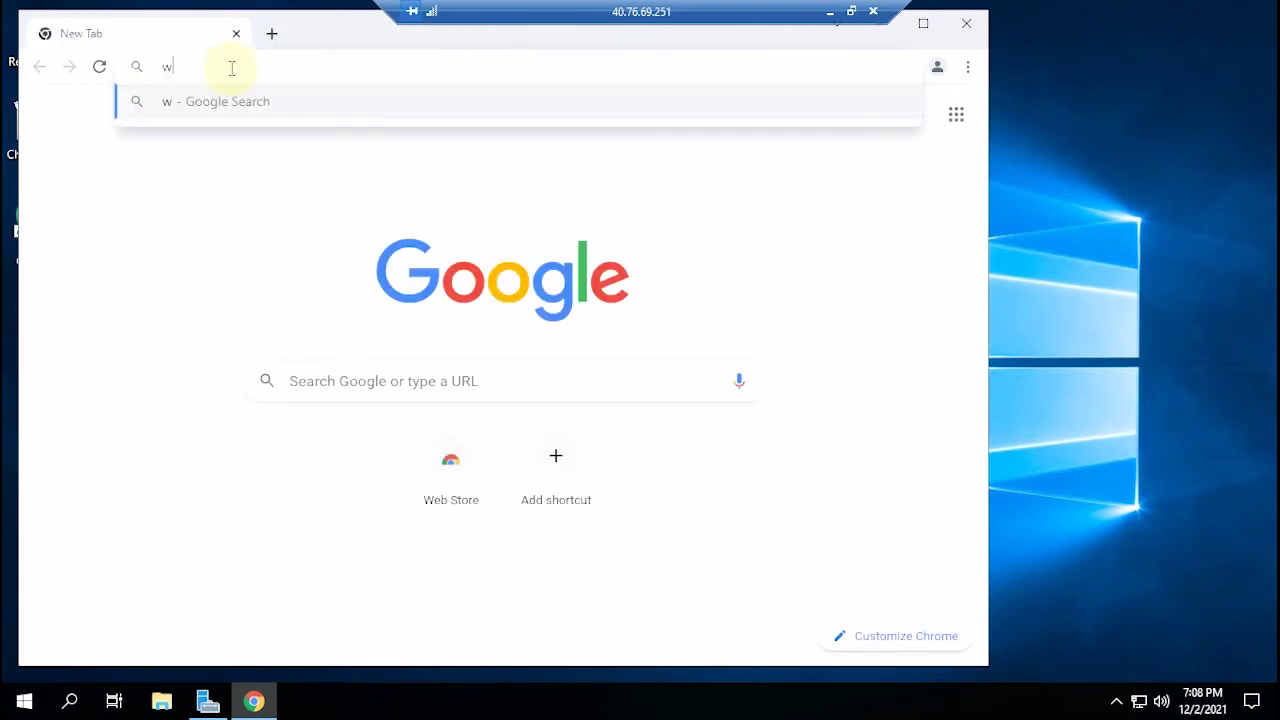
type("heres my ip")
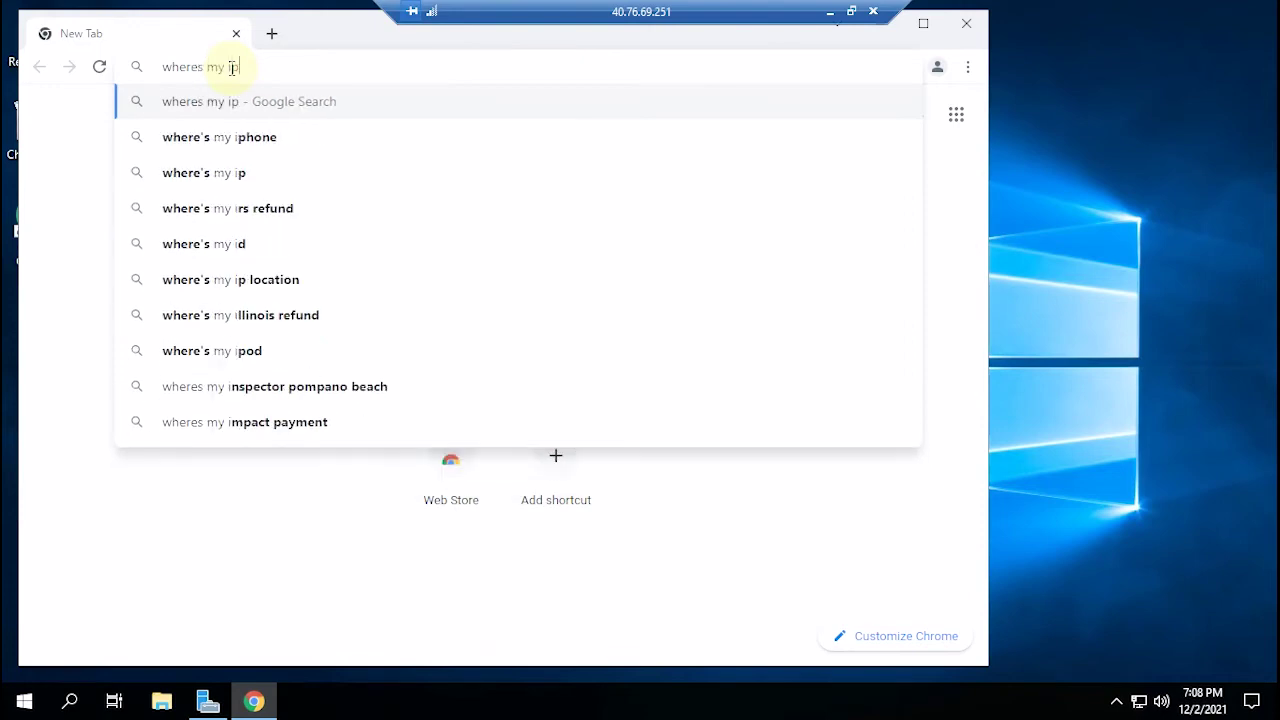
key("Return")
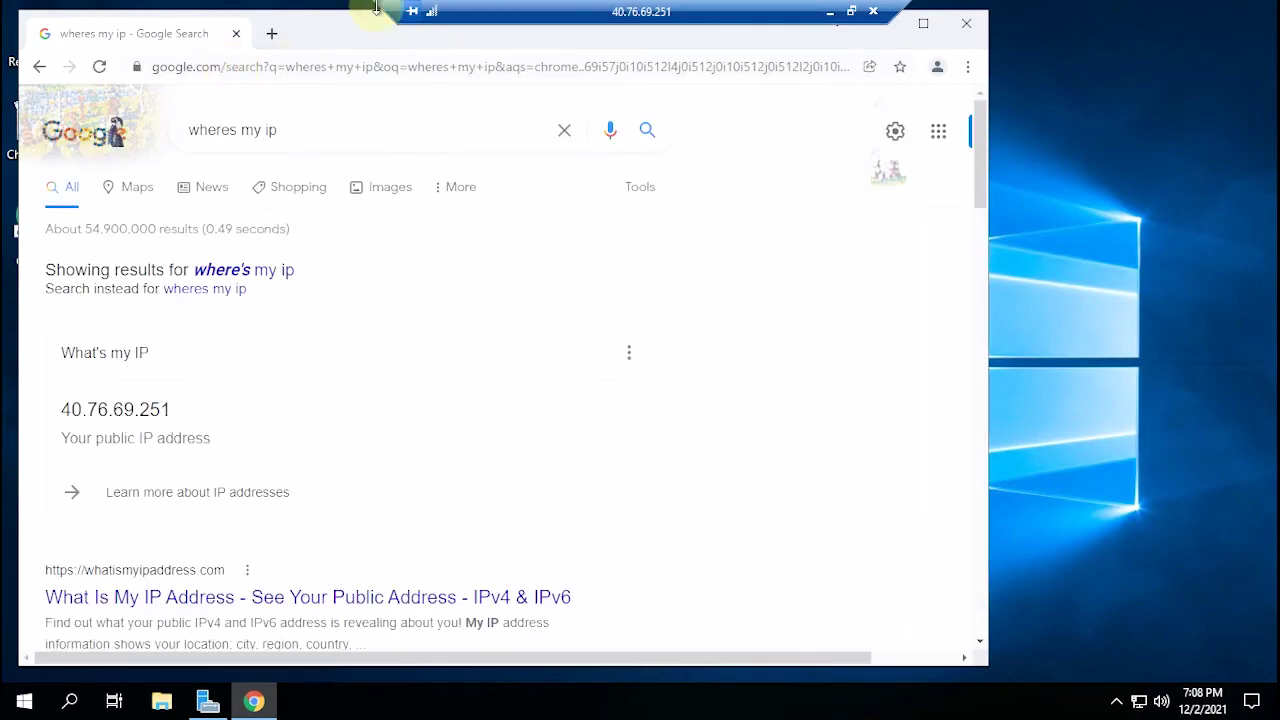
- Maximize Chrome and open the What Is My IP Address result
double_click(343, 28)
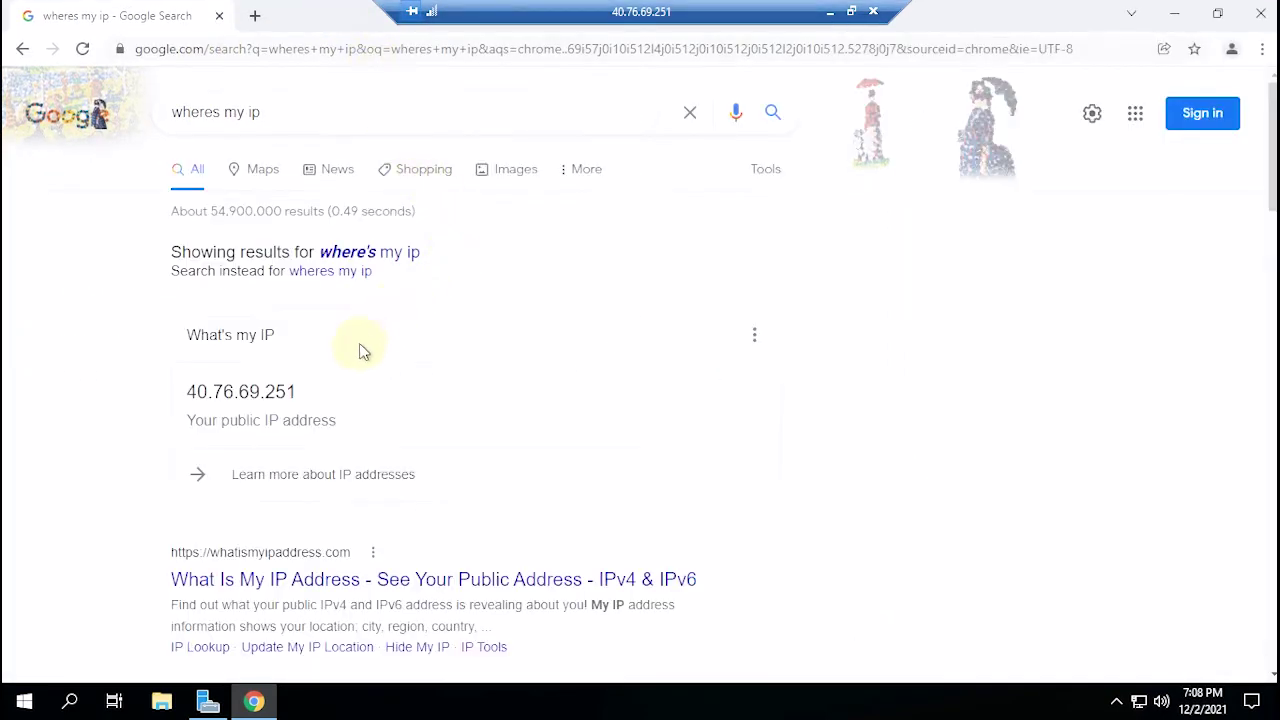
scroll(335, 360, "down", 2)
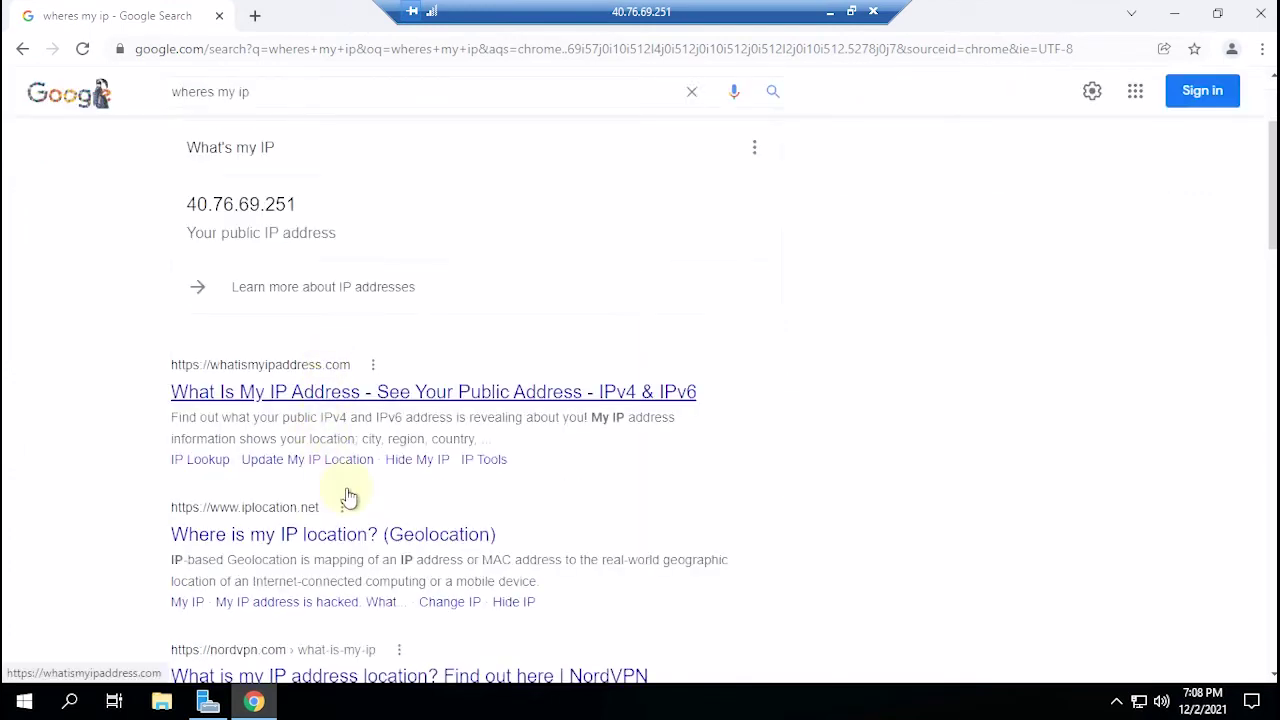
left_click(293, 405)
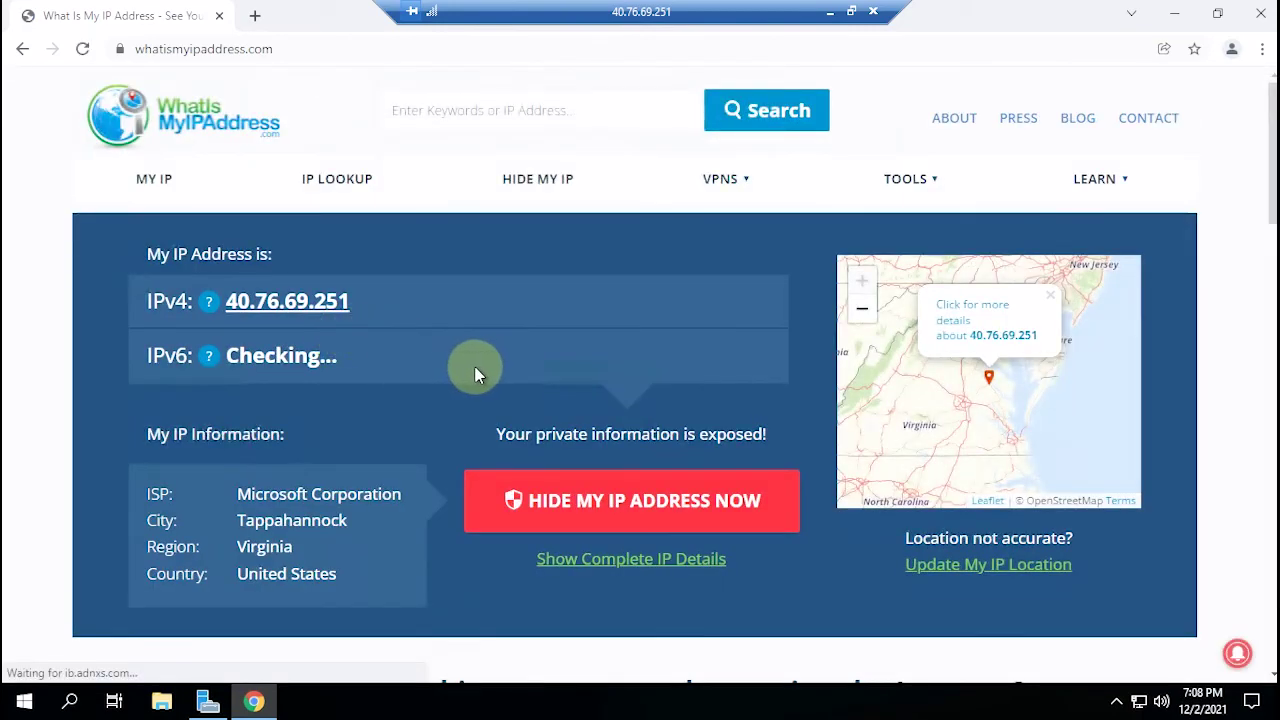
- Check the IP details showing ISP Microsoft Corporation in Tappahannock, Virginia, United States
scroll(483, 375, "down", 3)
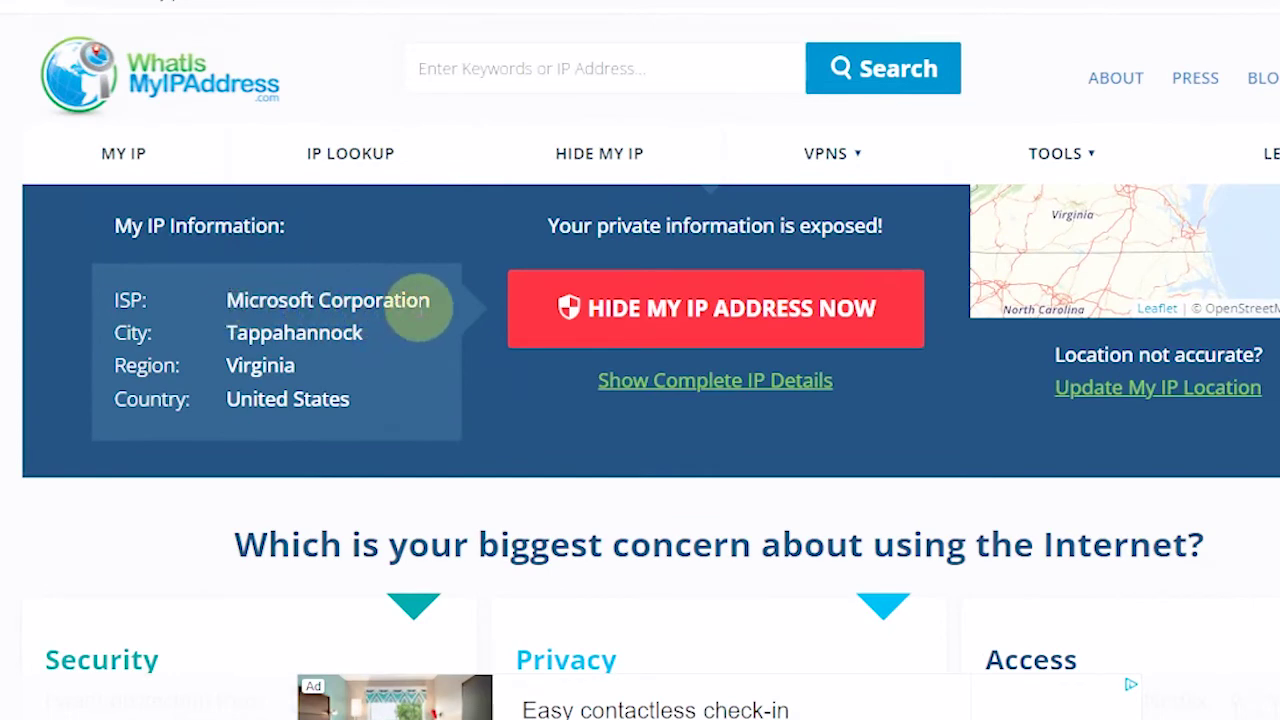
left_click_drag(423, 299, 240, 301)
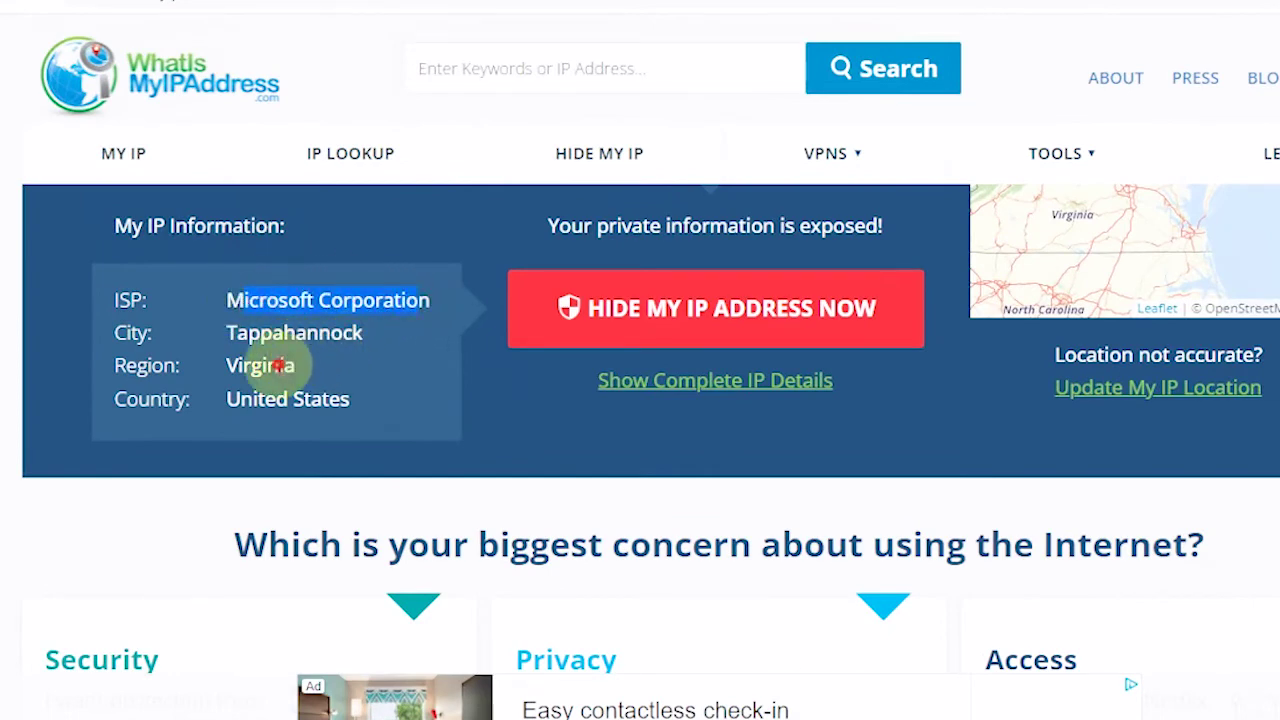
left_click(278, 366)
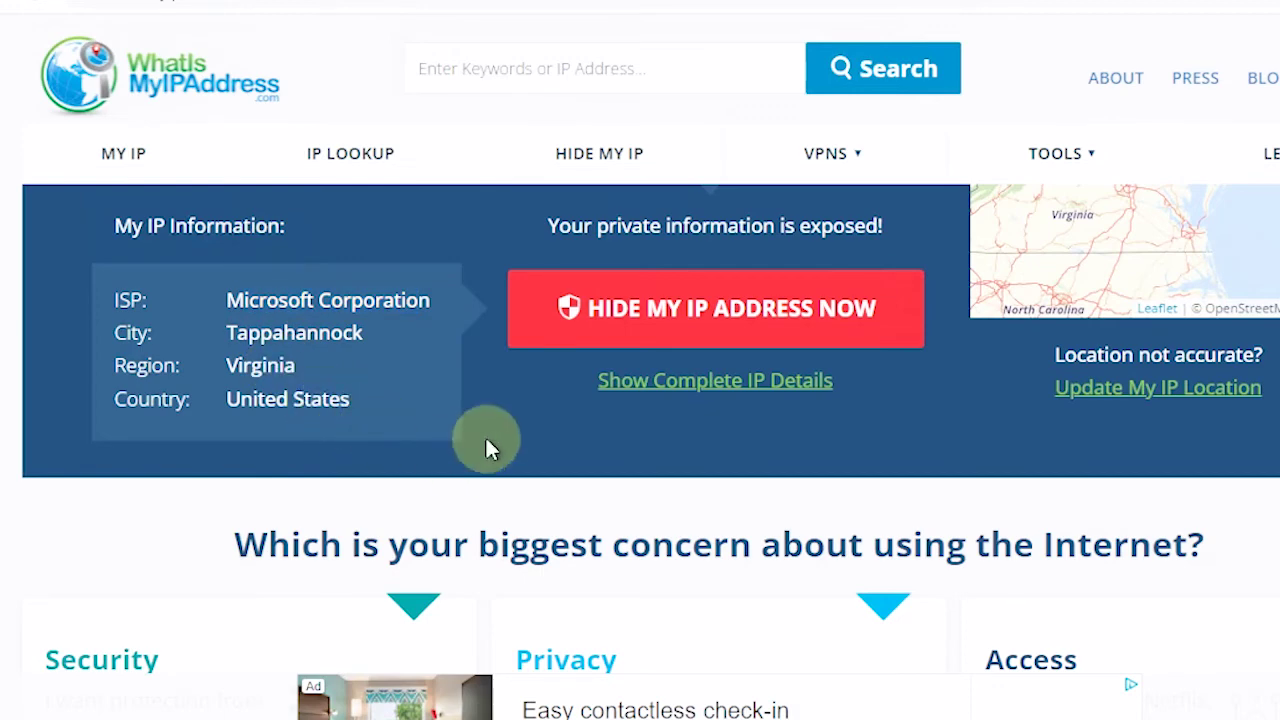
left_click(250, 4)
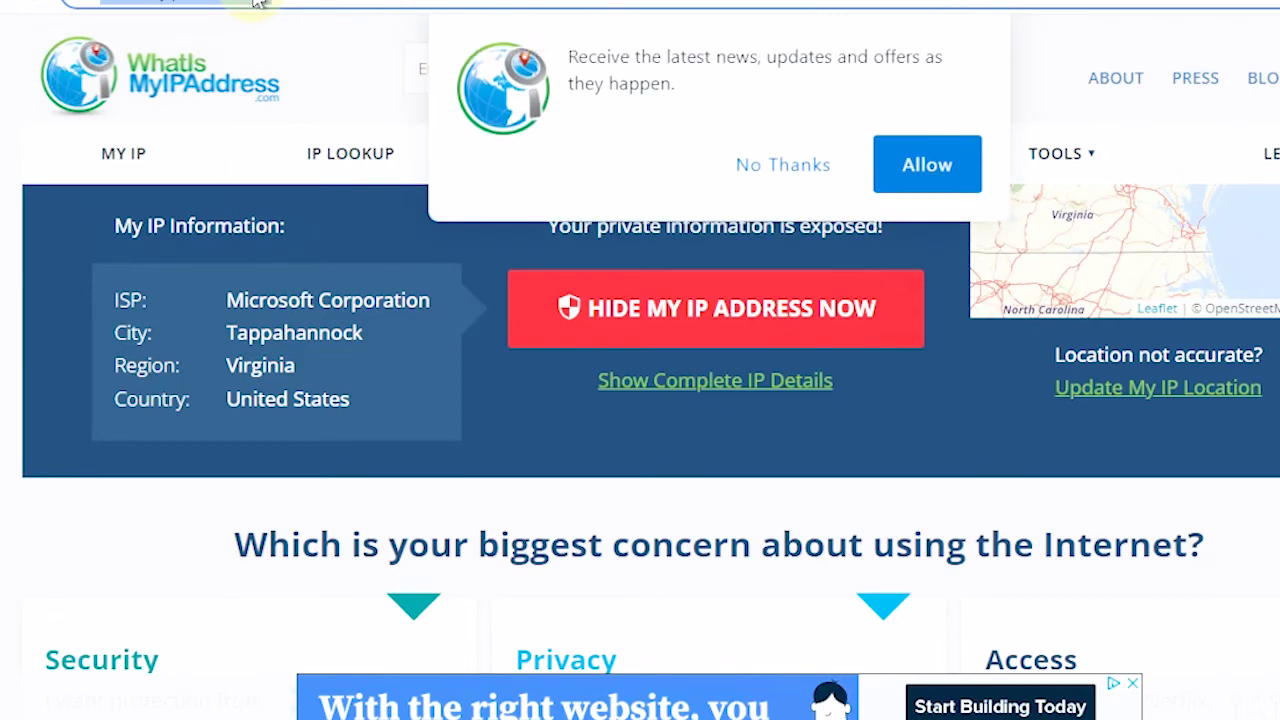
- Search 'speed test', open speedtest.net and start a test against Xiber LLC, Washington, DC
type("speed test")
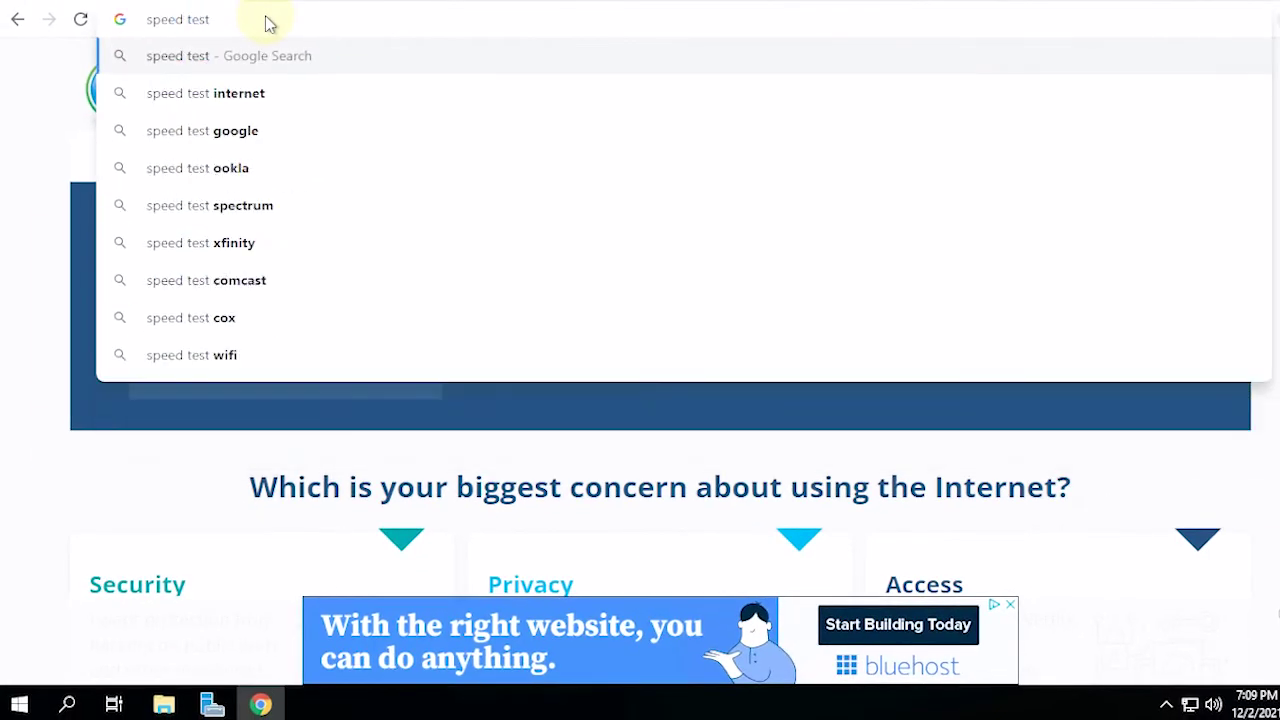
key("Return")
scroll(394, 268, "down", 2)
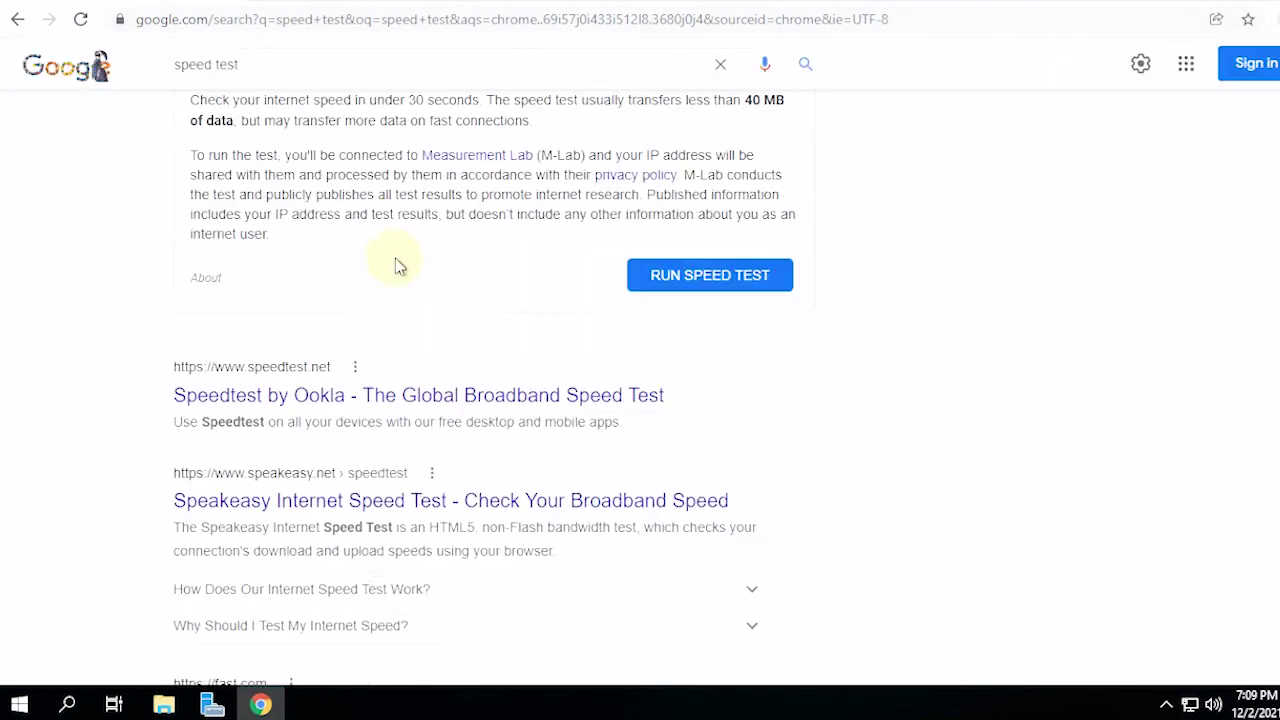
left_click(292, 392)
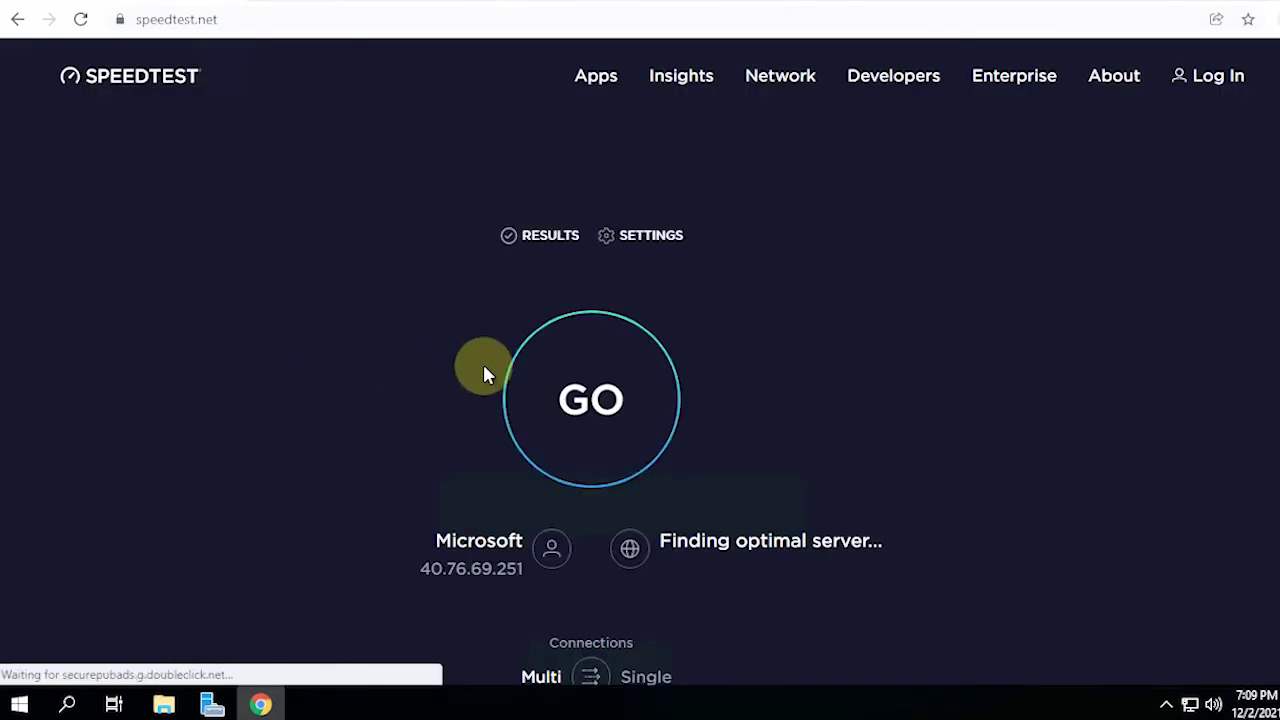
scroll(597, 352, "down", 1)
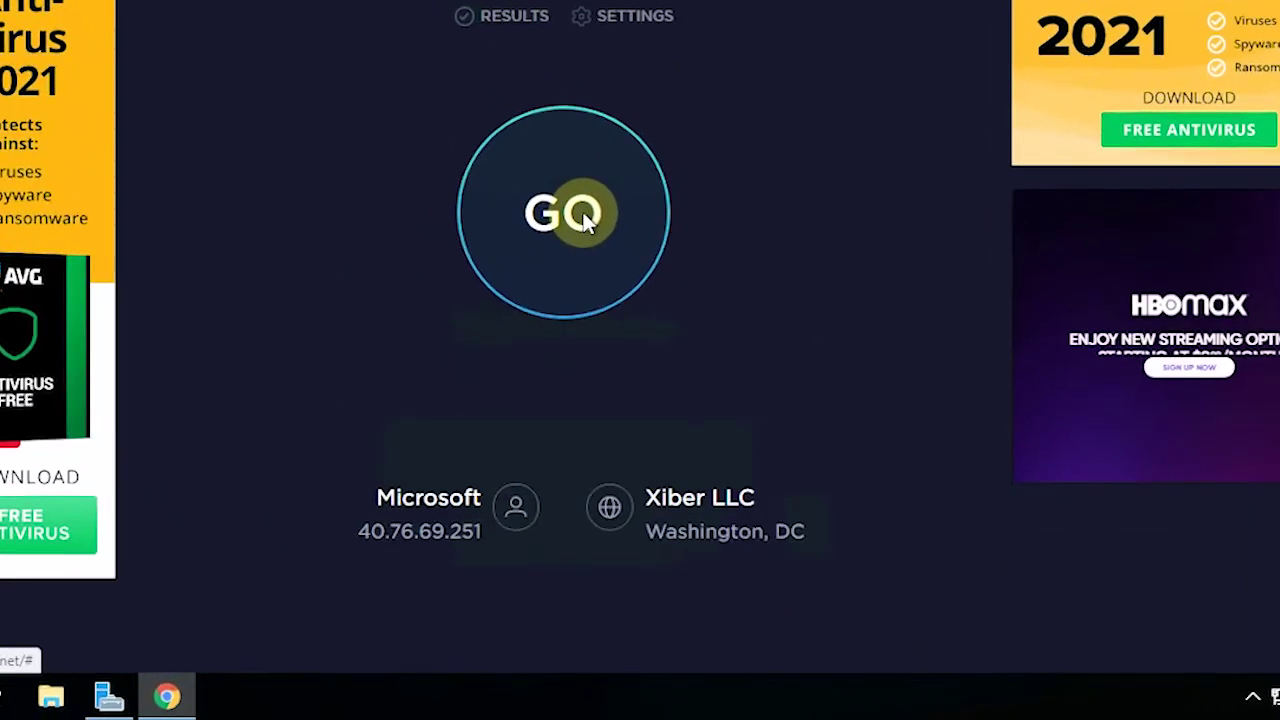
left_click(600, 286)
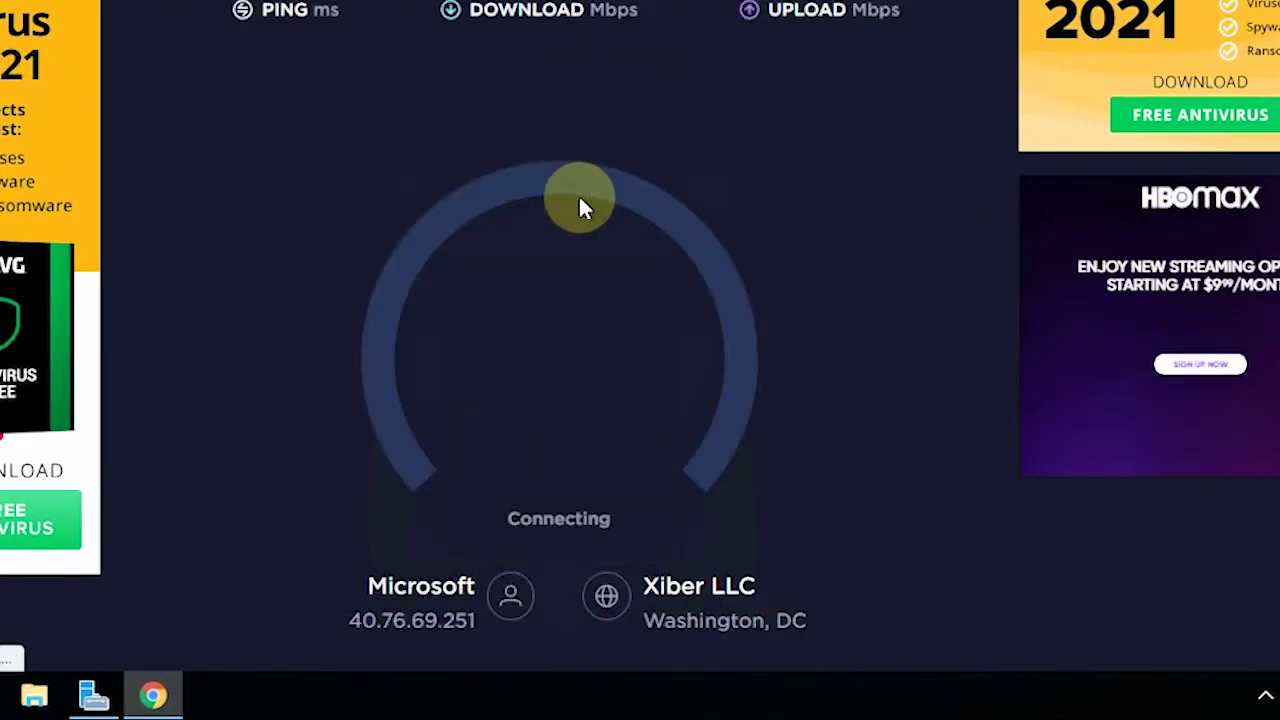